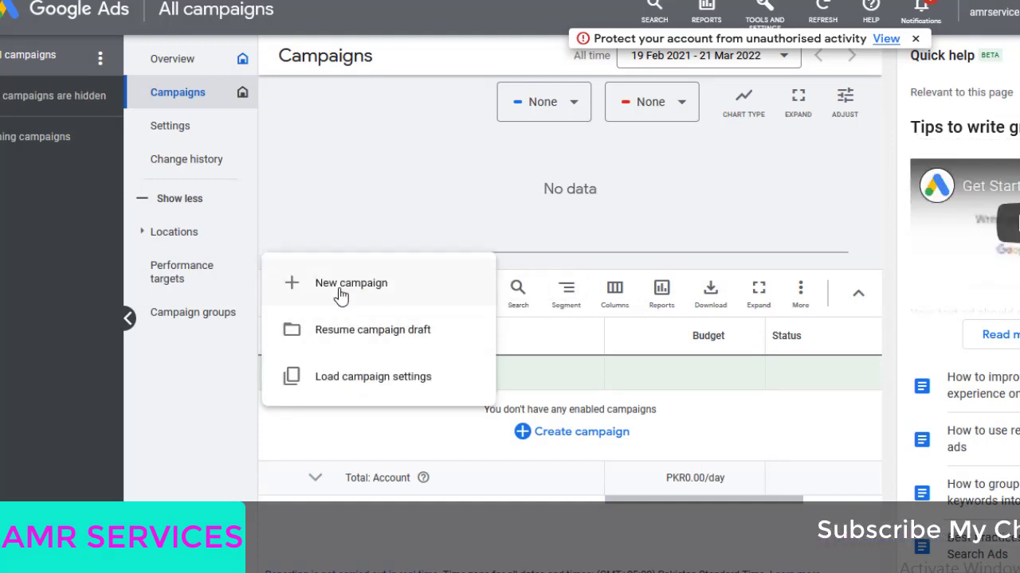
Step: Start a new campaign with the Leads objective, the Search type and lead form submissions as the way to reach the goal
left_click(341, 289)
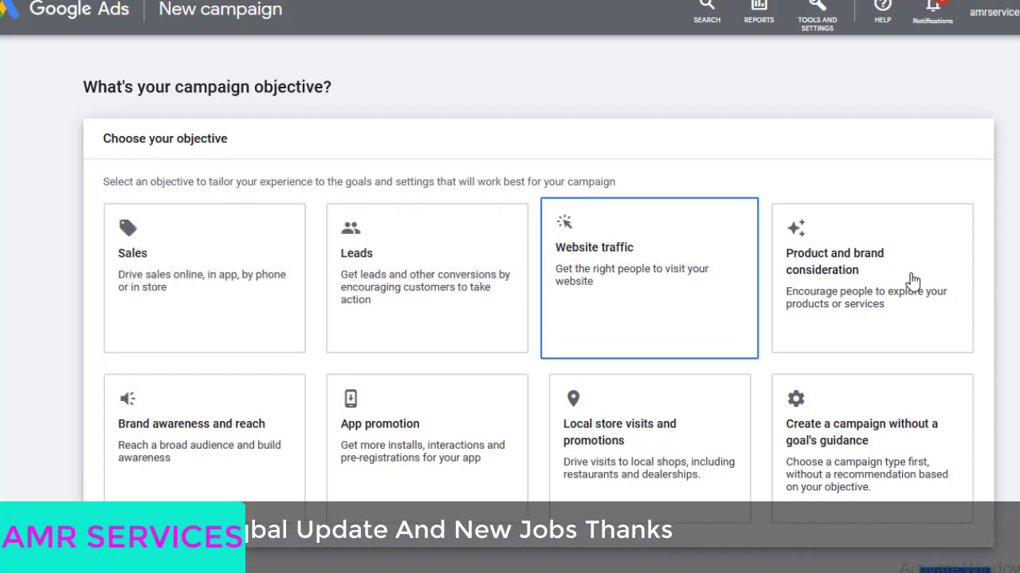
left_click(414, 288)
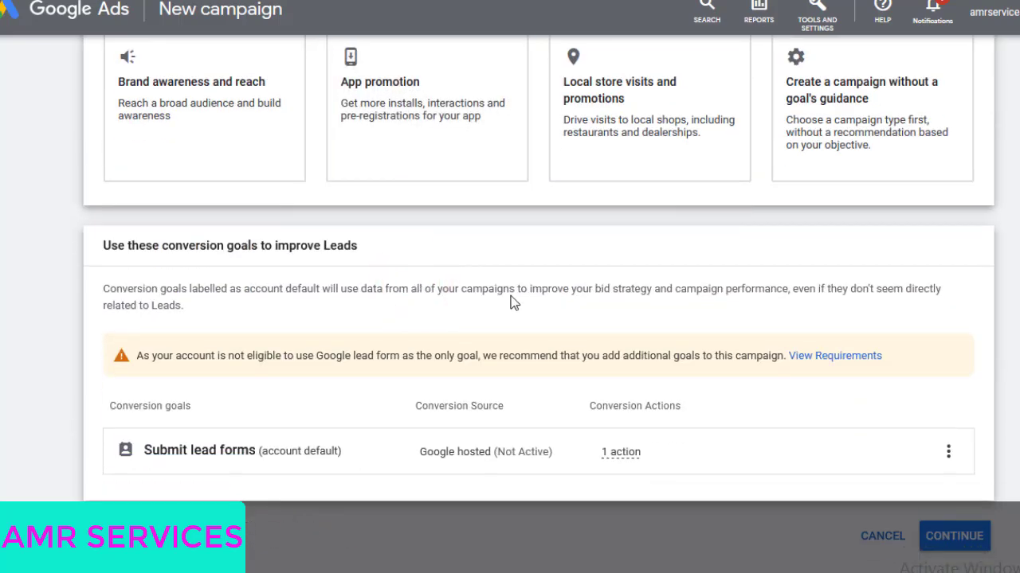
left_click(963, 548)
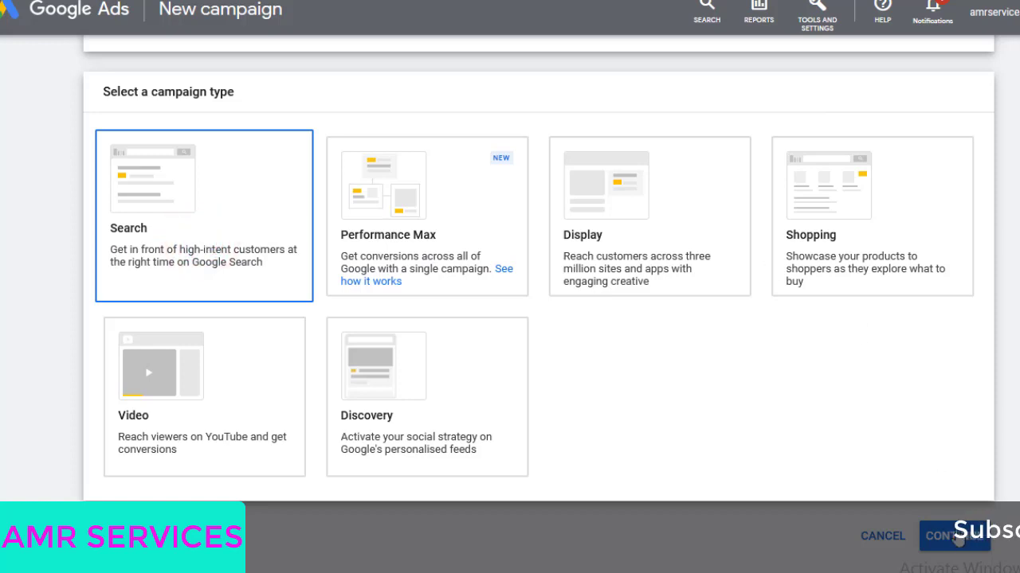
scroll(797, 485, "down", 5)
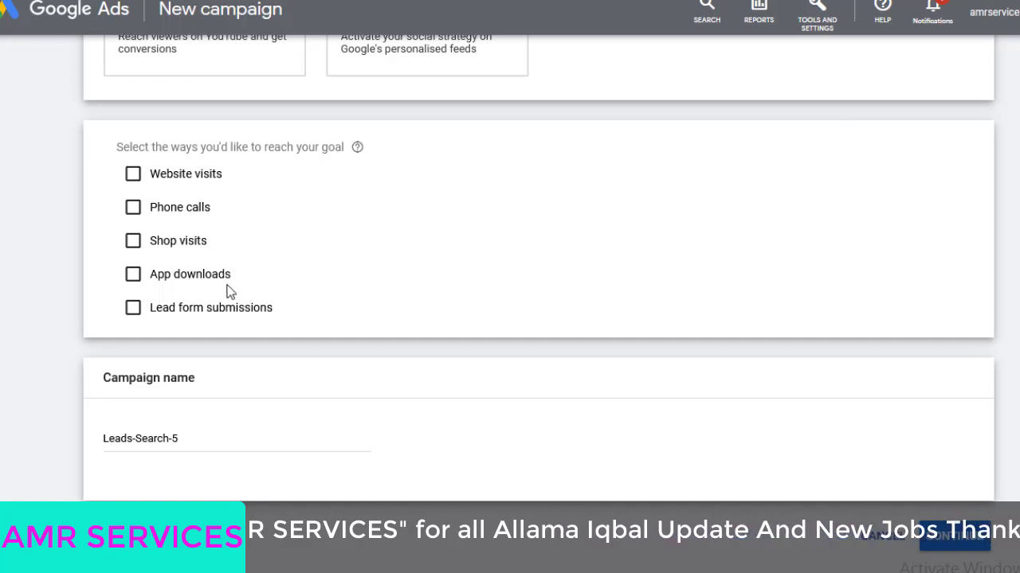
left_click(132, 310)
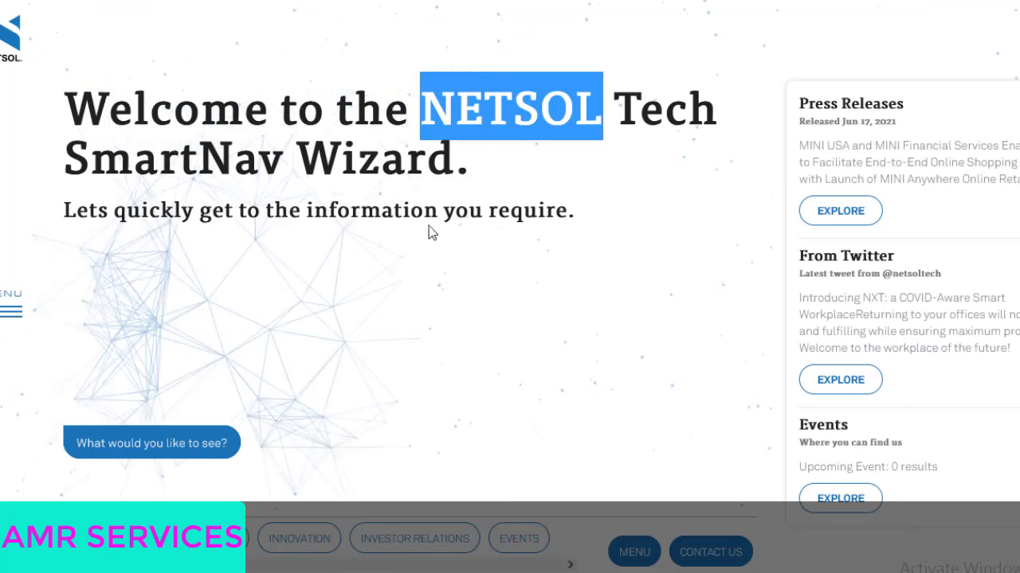
Step: Copy the name NETSOL from the company's website heading and paste it as the campaign name
right_click(510, 109)
left_click(545, 136)
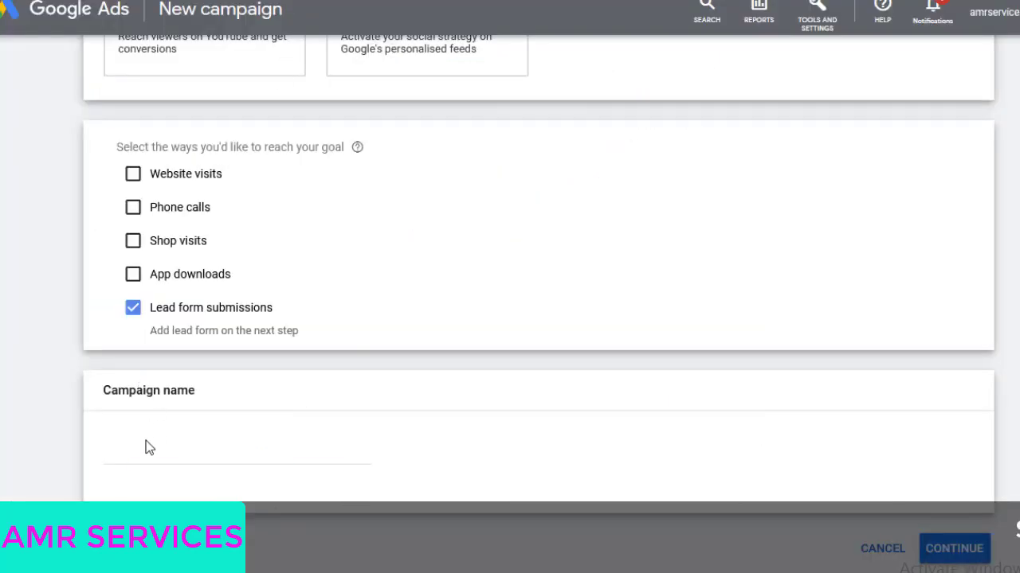
right_click(124, 455)
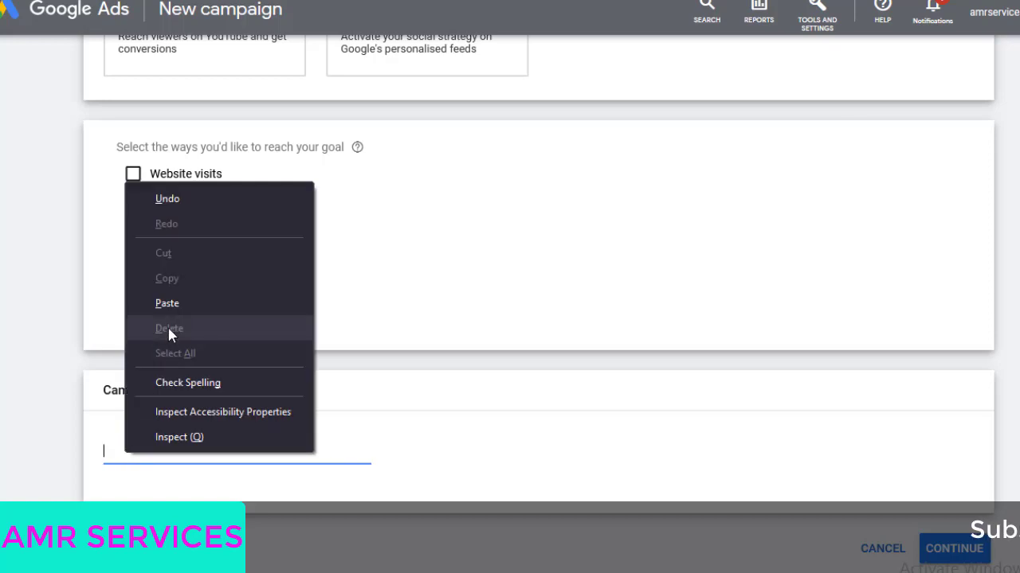
left_click(195, 310)
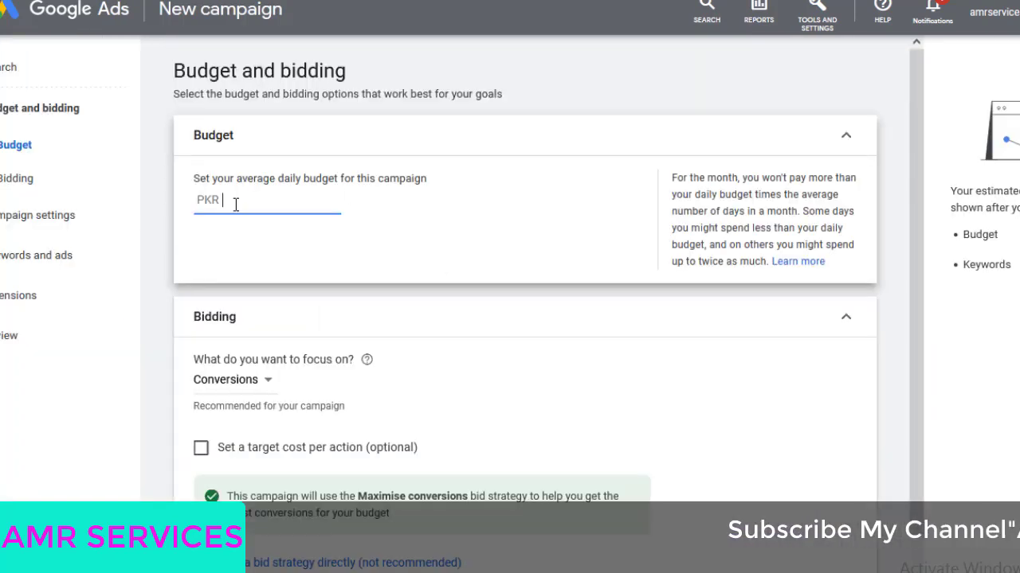
Step: Set the average daily budget to PKR 500 and the bidding focus to Clicks, and continue to the campaign settings
type("500")
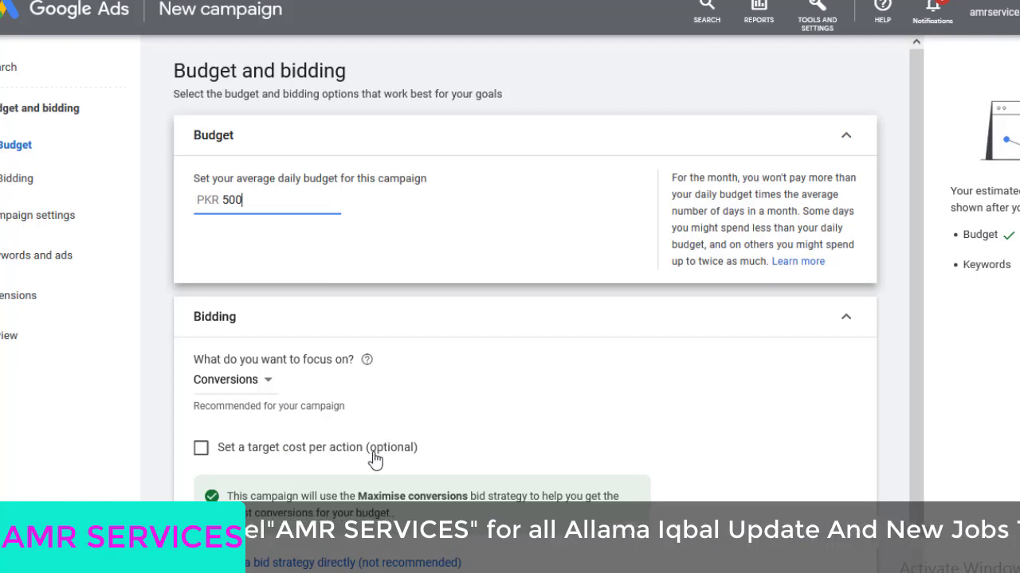
left_click(268, 385)
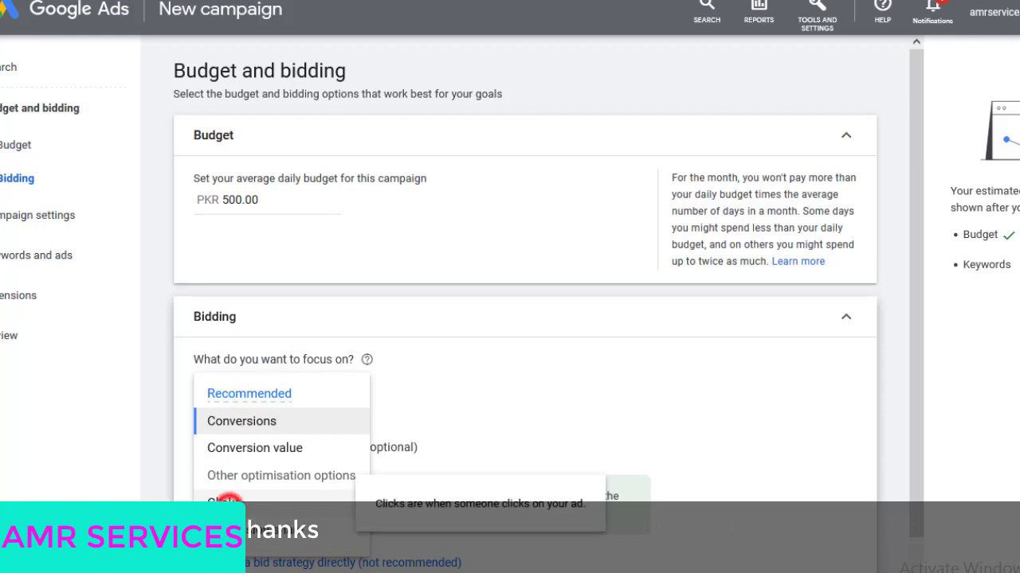
left_click(227, 502)
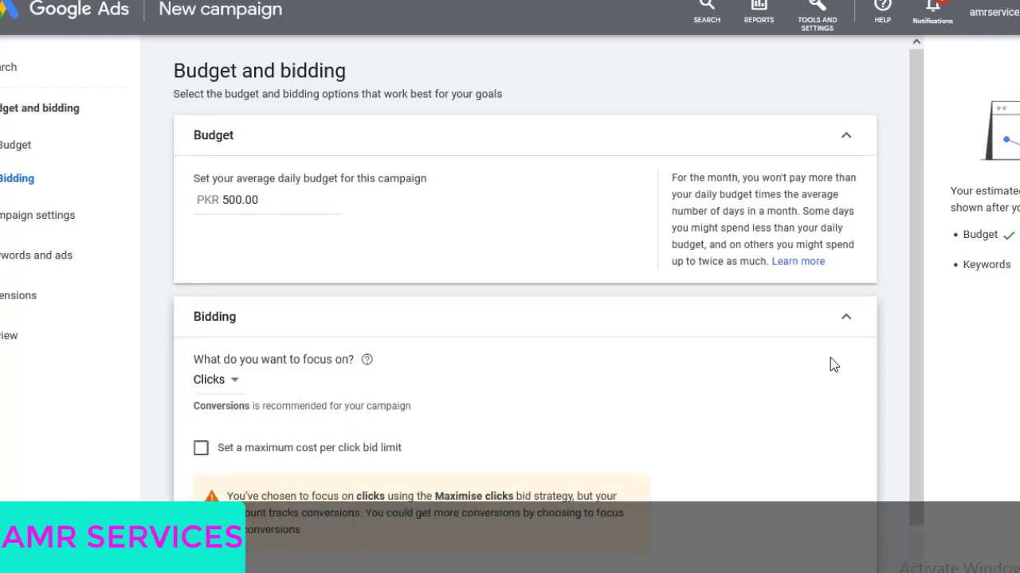
left_click_drag(924, 191, 923, 285)
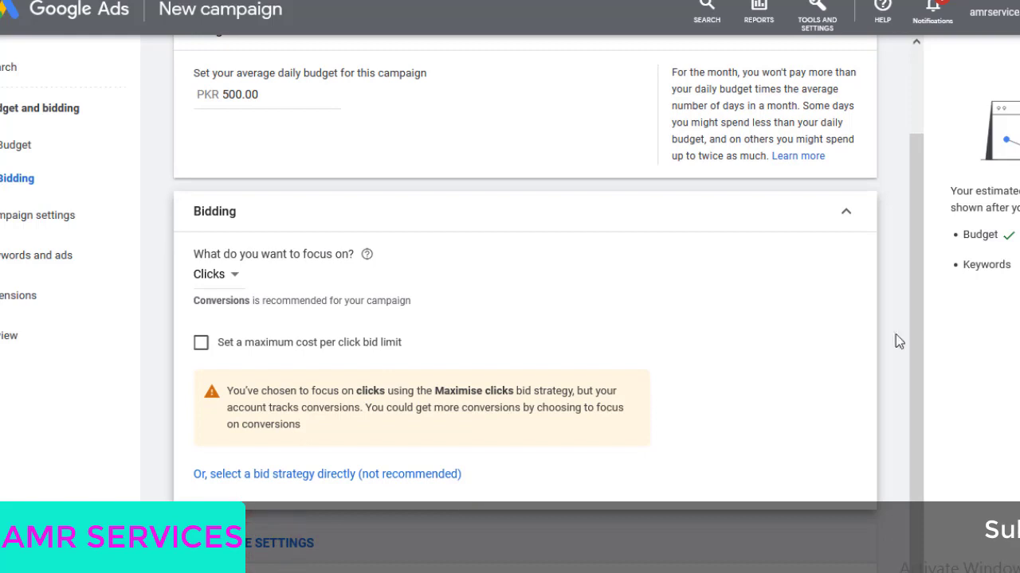
left_click_drag(917, 247, 917, 278)
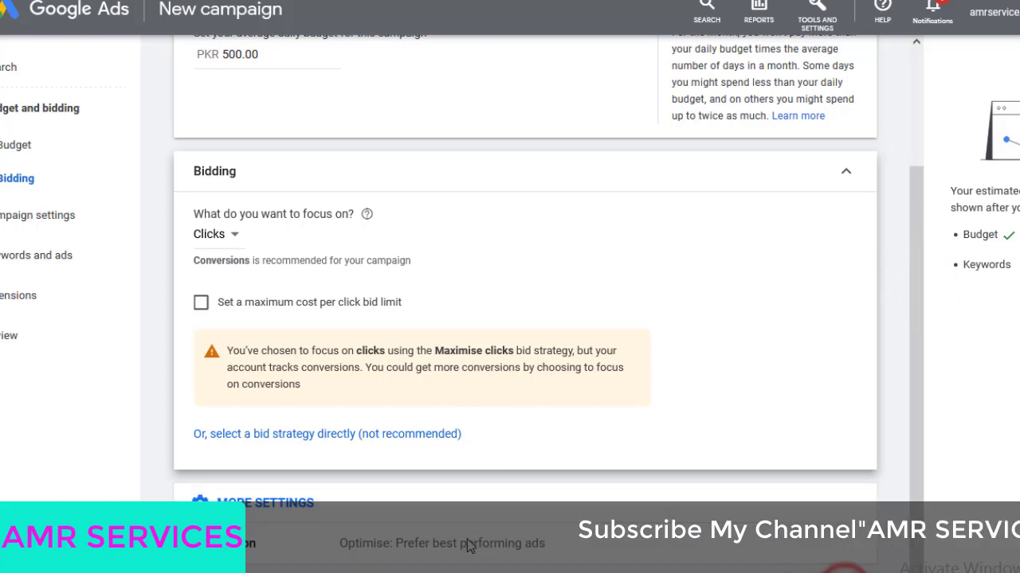
left_click(478, 563)
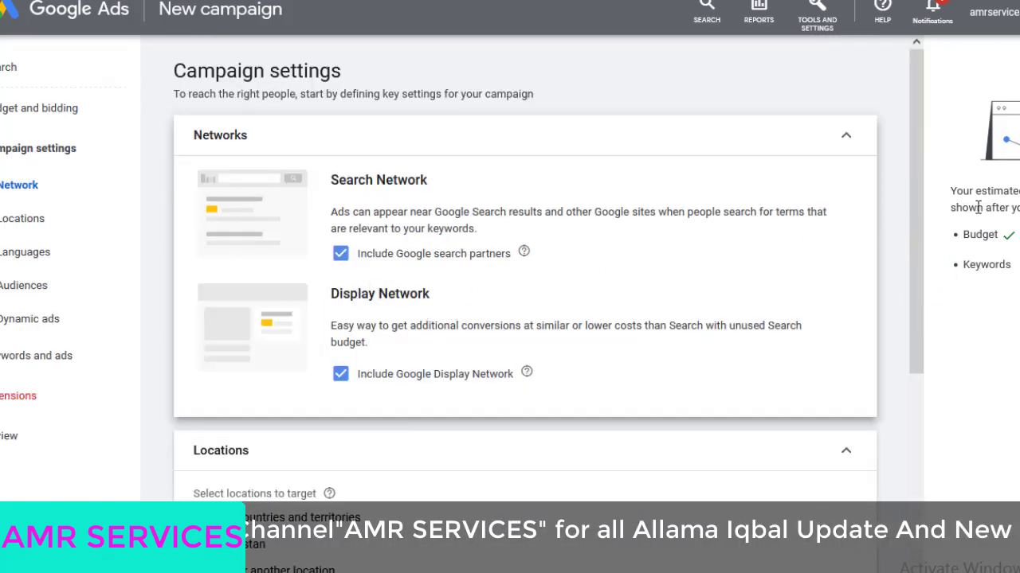
Step: Target the city of Lahore, Punjab, Pakistan as the campaign's custom location
left_click_drag(922, 195, 921, 324)
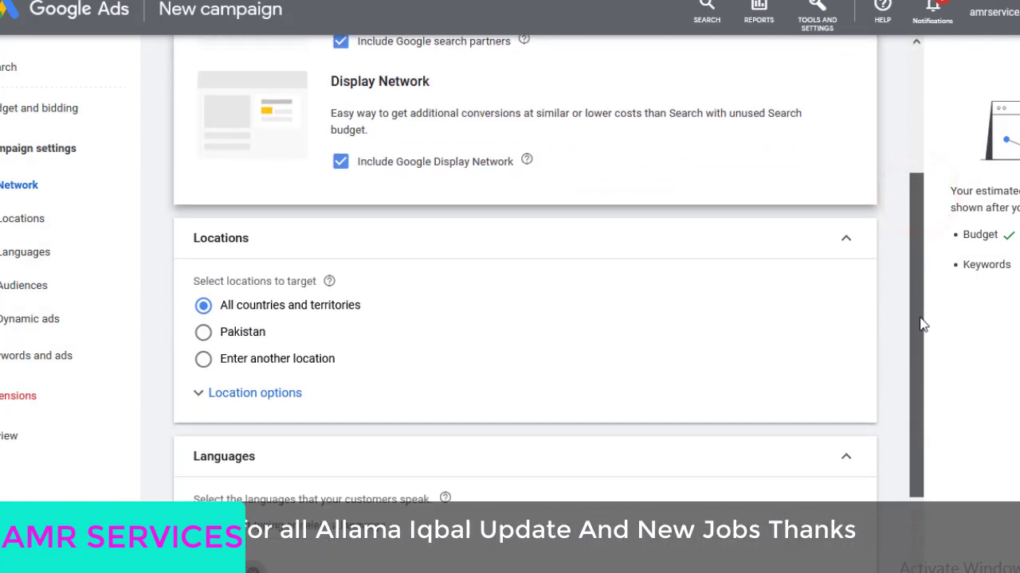
scroll(921, 324, "down", 1)
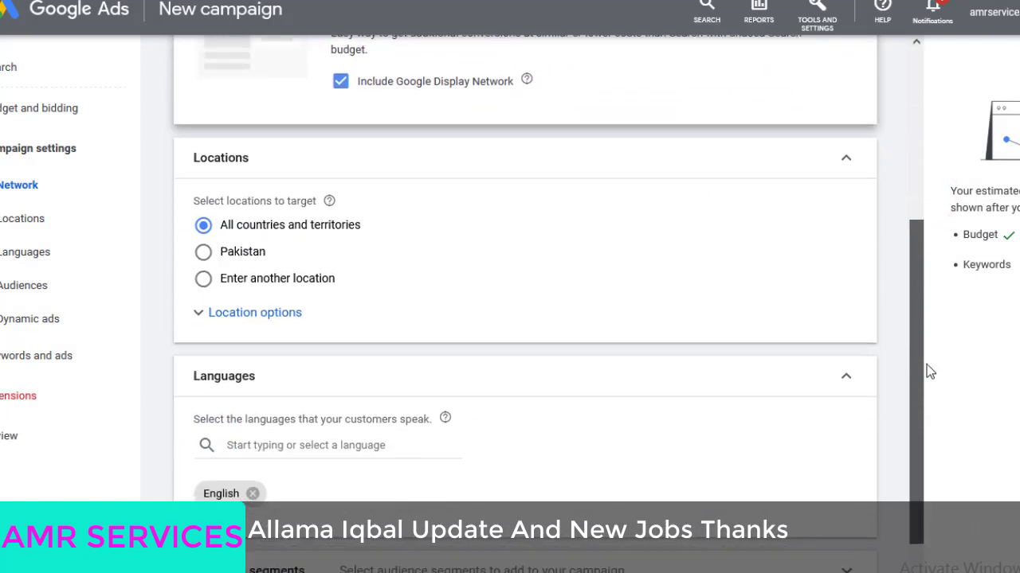
left_click(207, 279)
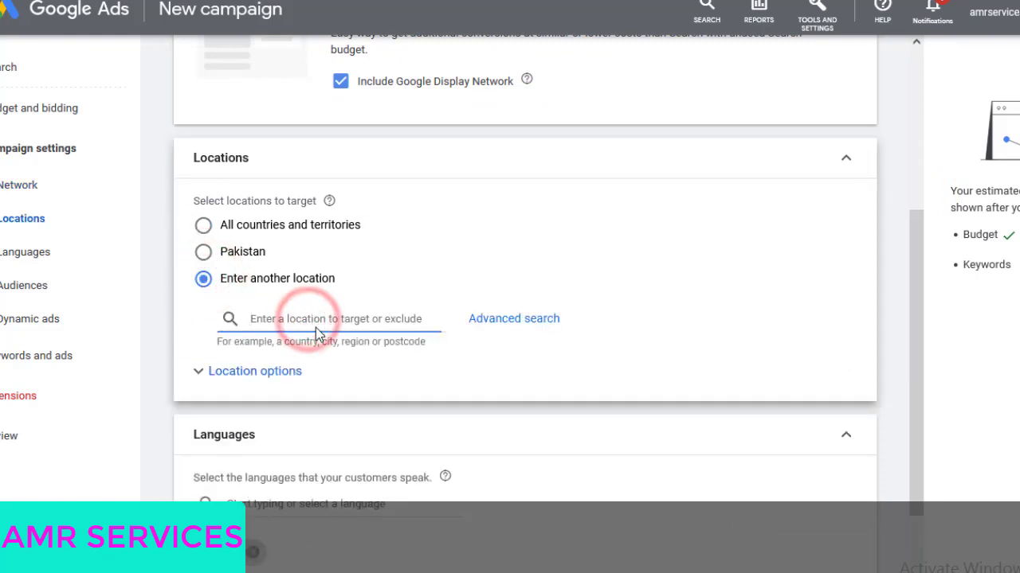
type("l")
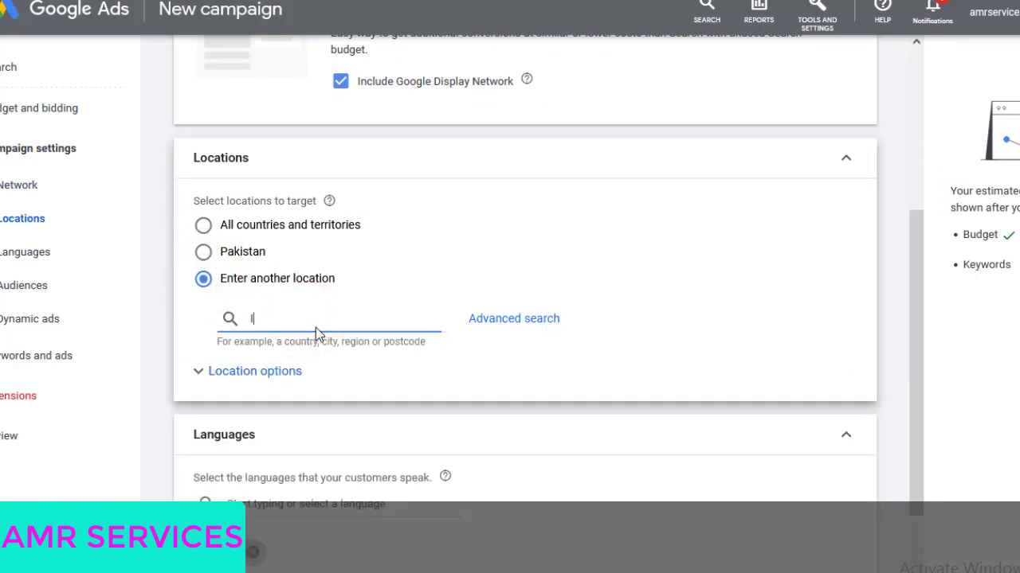
type("ahore")
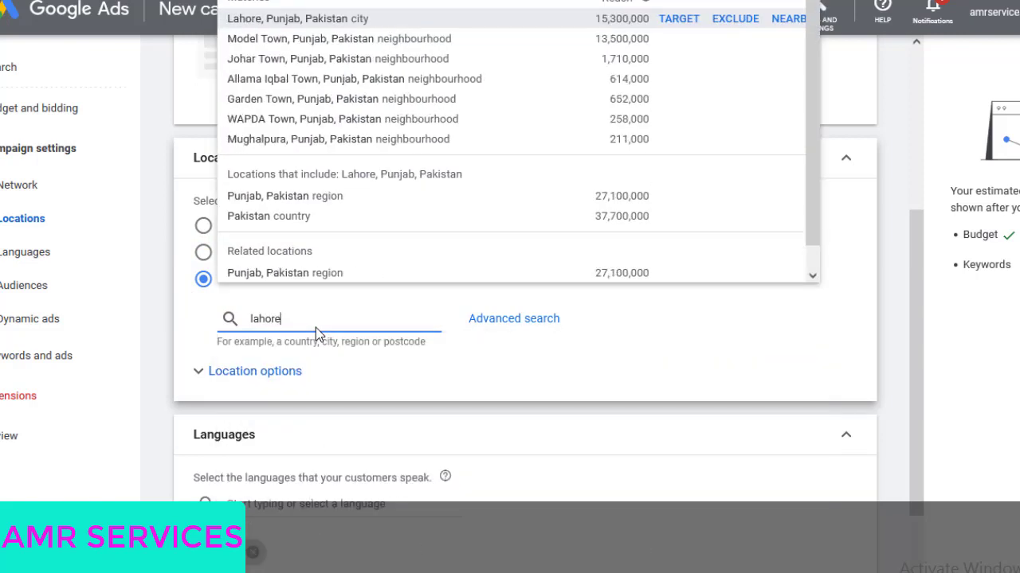
left_click(319, 17)
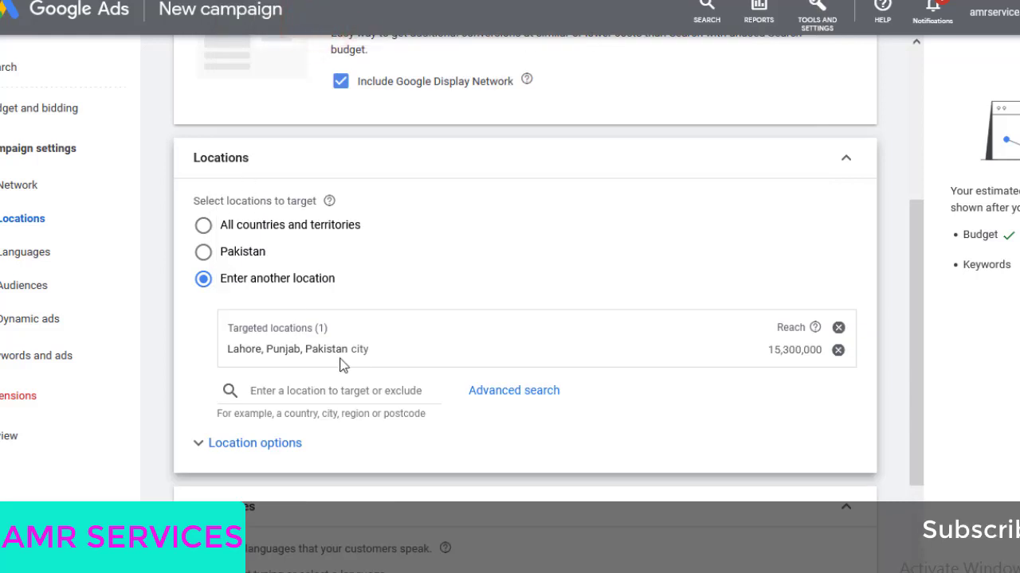
left_click(389, 349)
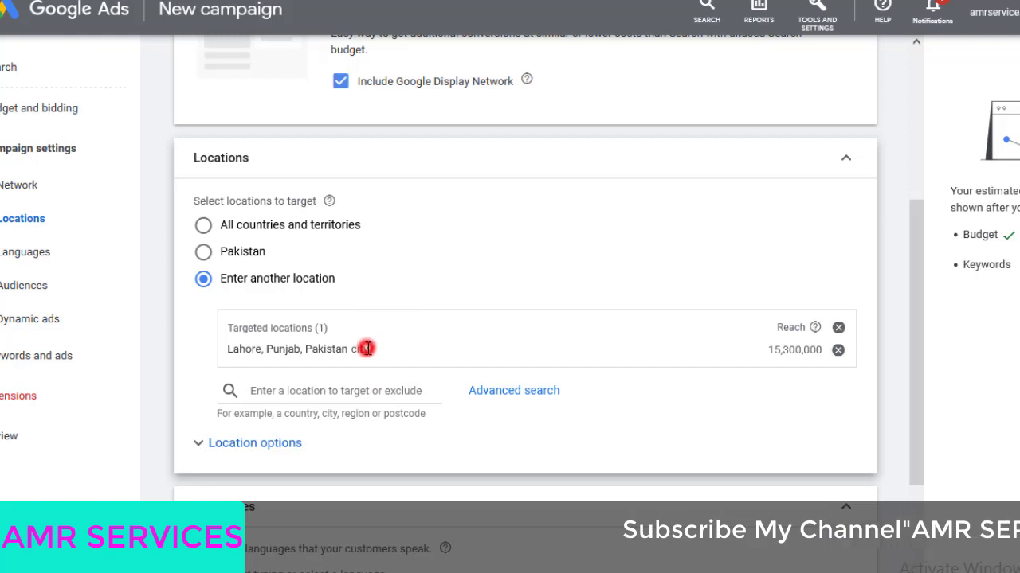
left_click_drag(369, 353, 220, 357)
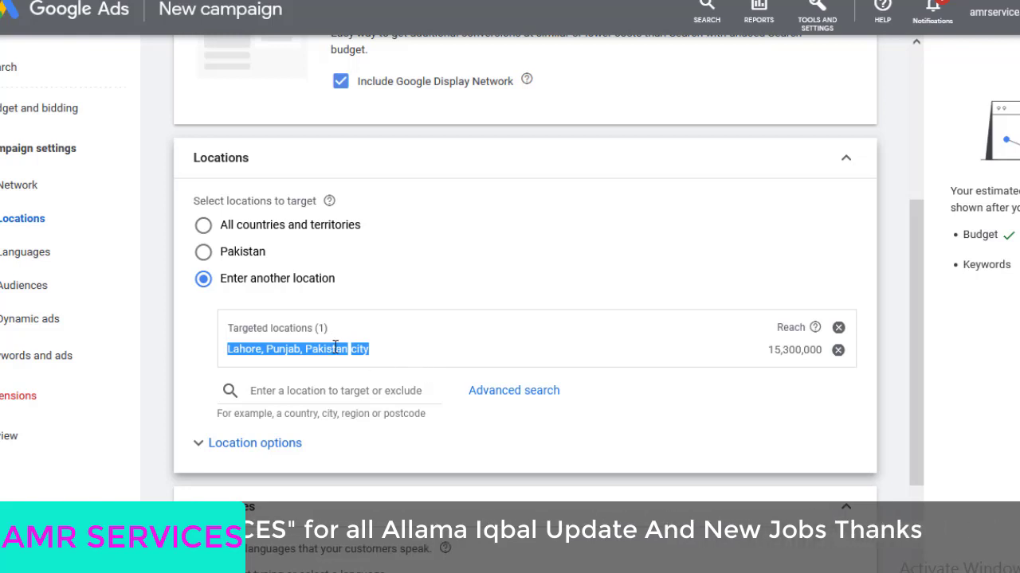
Step: Set the campaign's end date to 27 Mar 2022 and continue to keywords and ads
left_click_drag(913, 274, 915, 368)
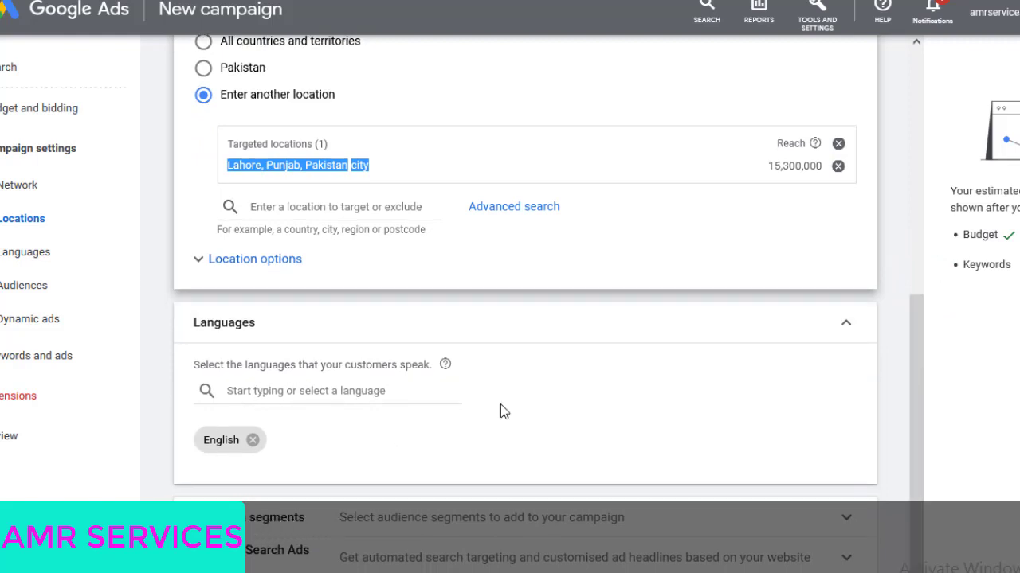
left_click_drag(921, 347, 919, 414)
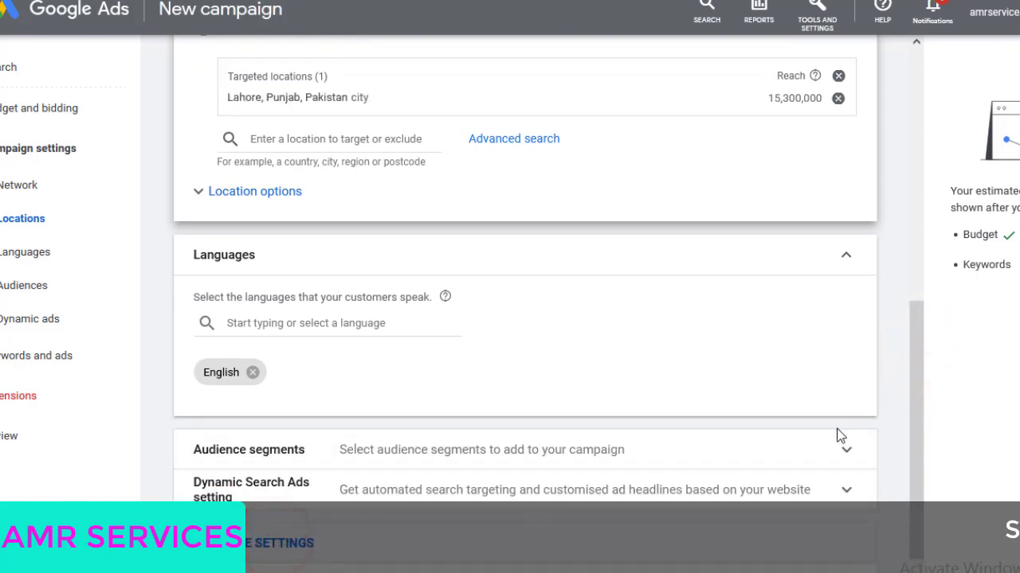
left_click_drag(920, 384, 906, 482)
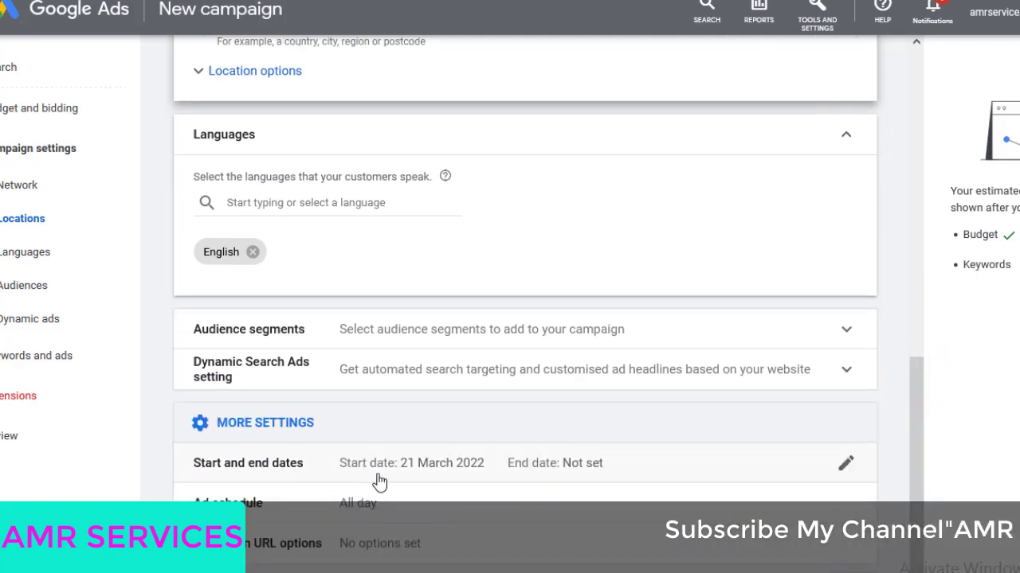
left_click(846, 463)
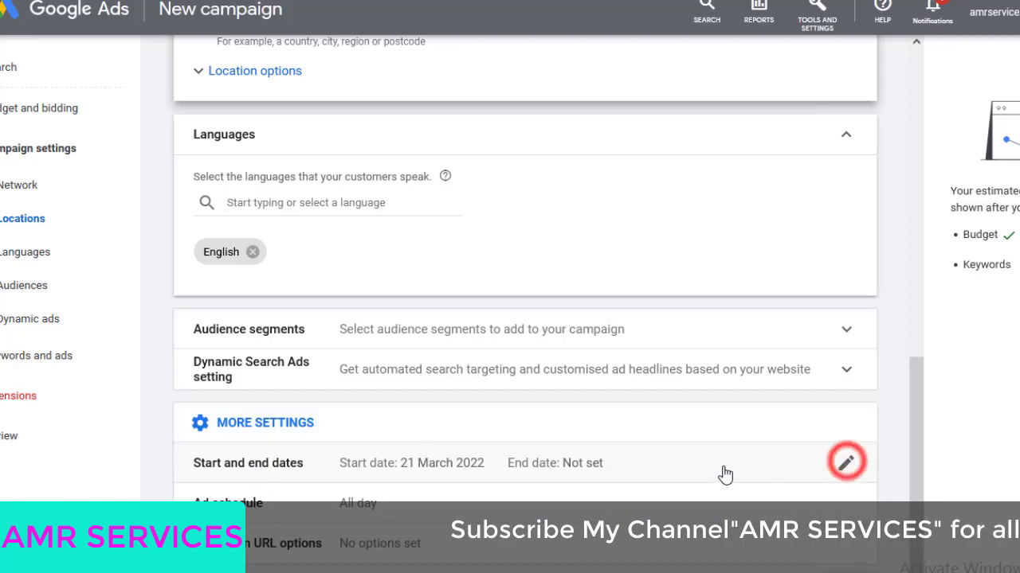
left_click_drag(913, 393, 908, 469)
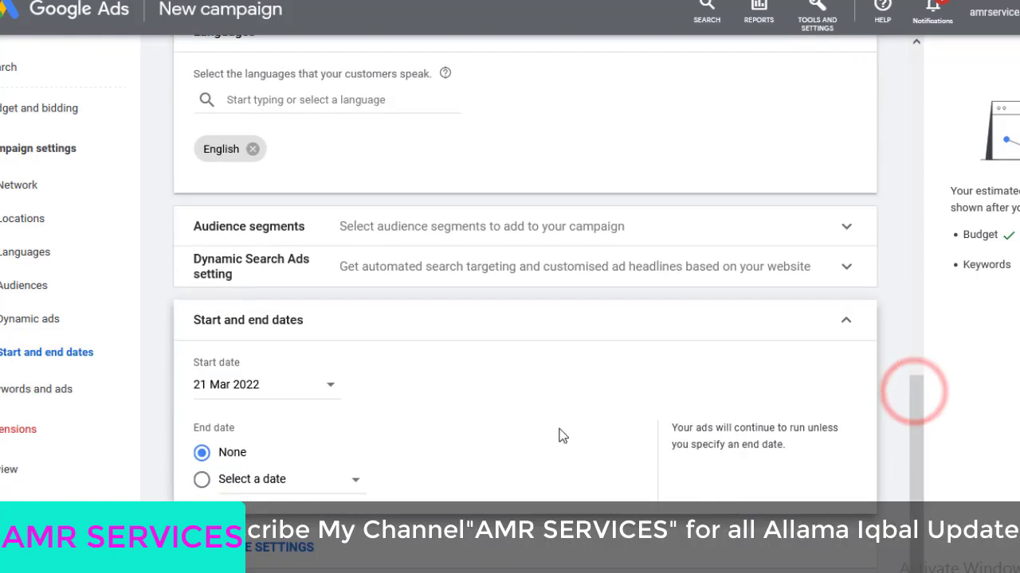
left_click(203, 486)
left_click(293, 481)
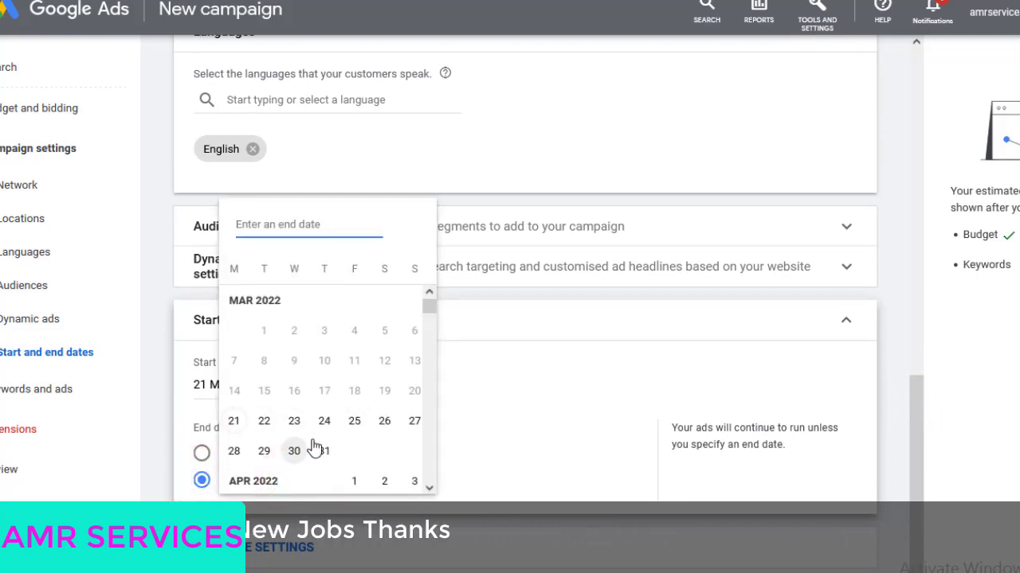
left_click(414, 424)
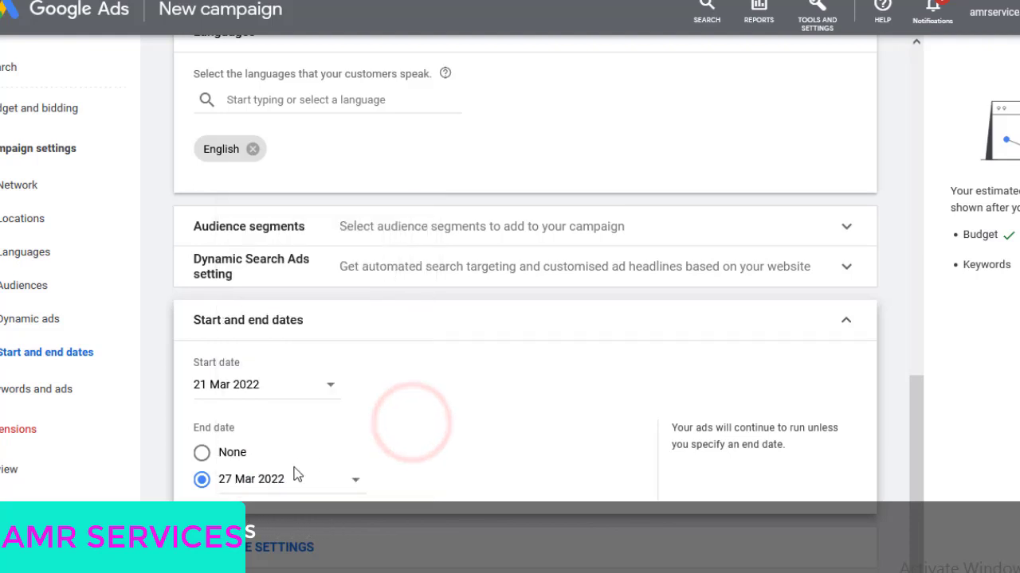
left_click_drag(916, 401, 916, 406)
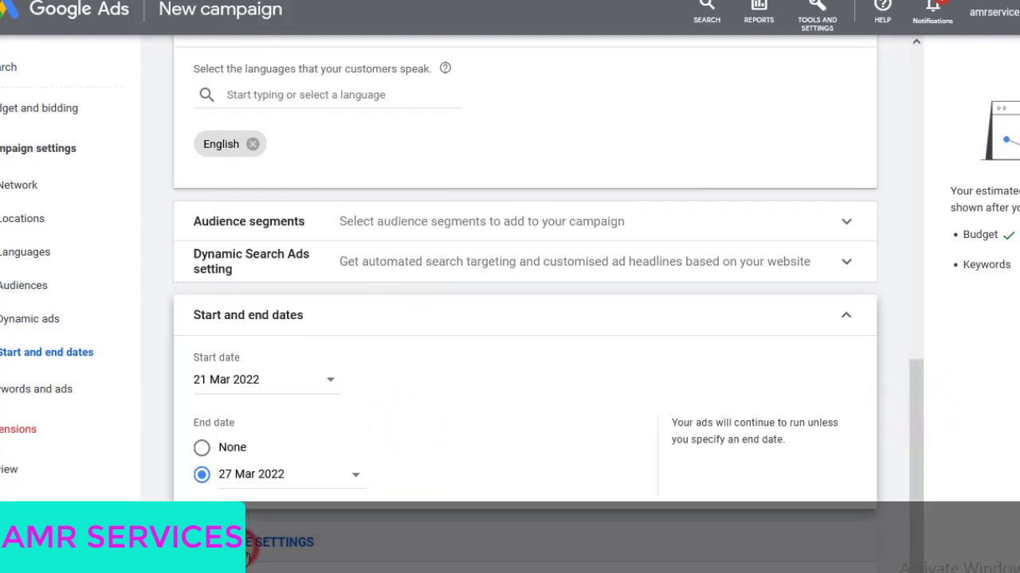
left_click_drag(916, 436, 916, 467)
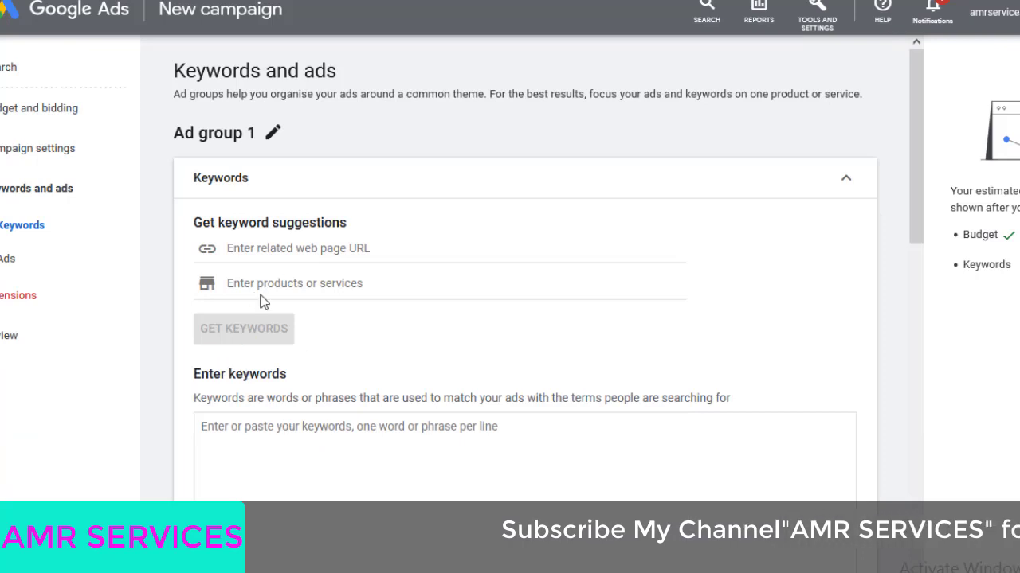
left_click(339, 250)
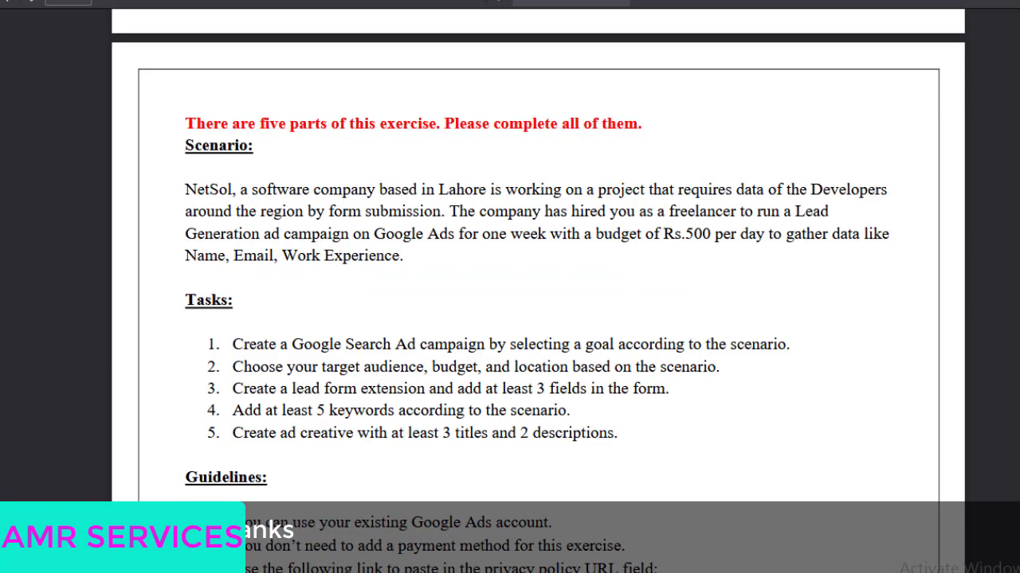
scroll(642, 271, "down", 5)
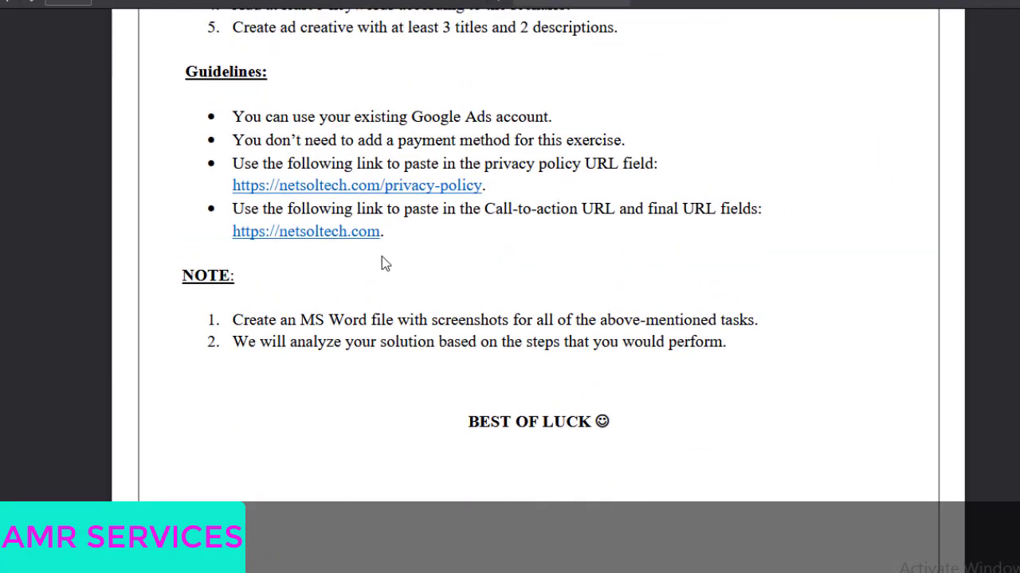
right_click(341, 247)
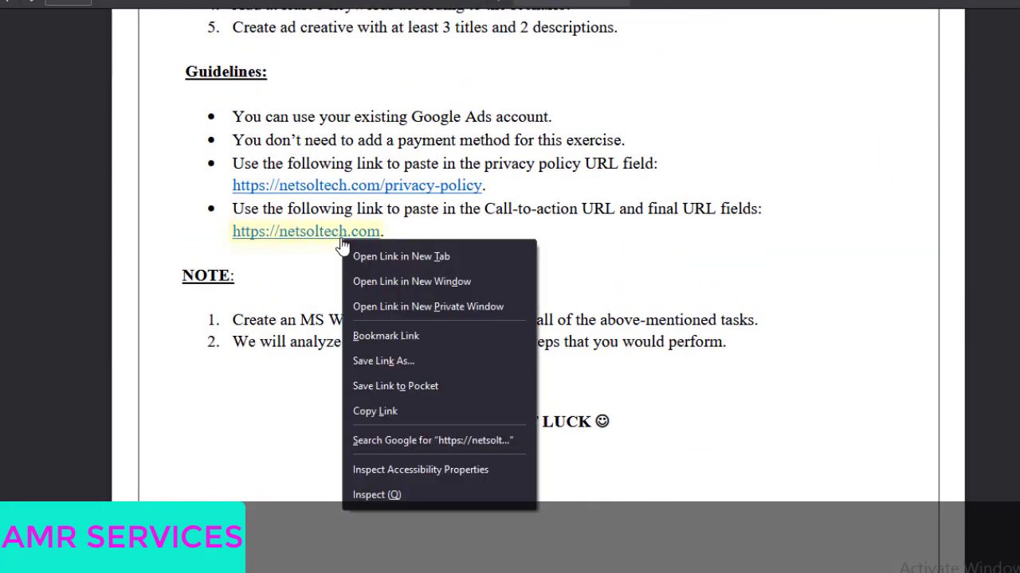
left_click(389, 410)
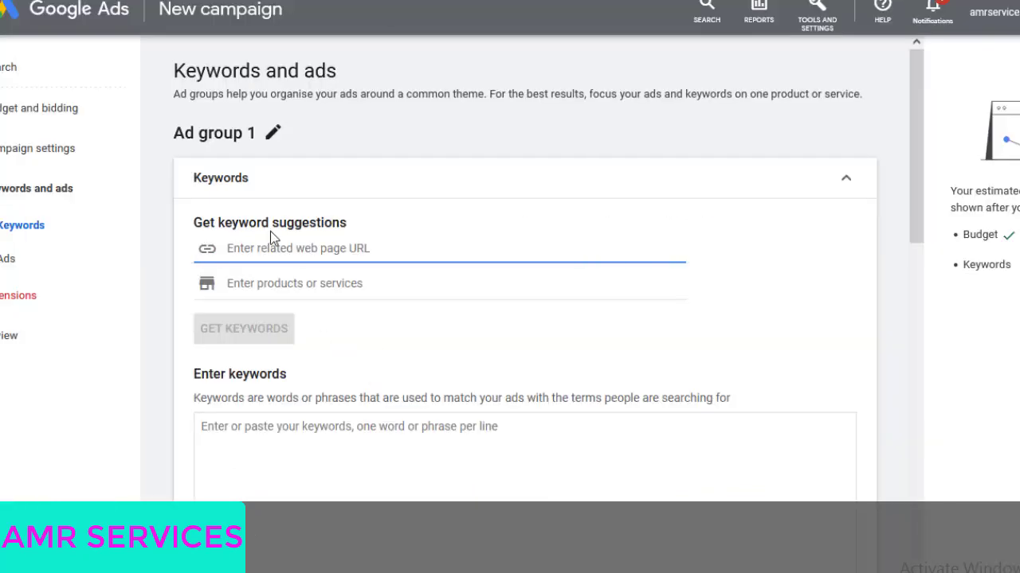
right_click(236, 253)
left_click(311, 379)
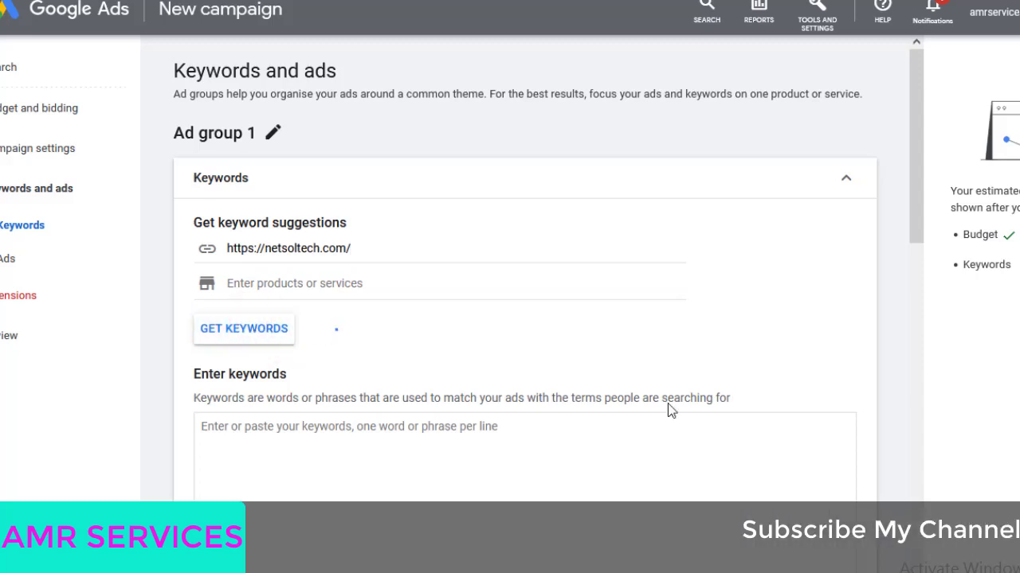
scroll(839, 498, "up", 1)
scroll(838, 474, "up", 2)
scroll(835, 477, "down", 3)
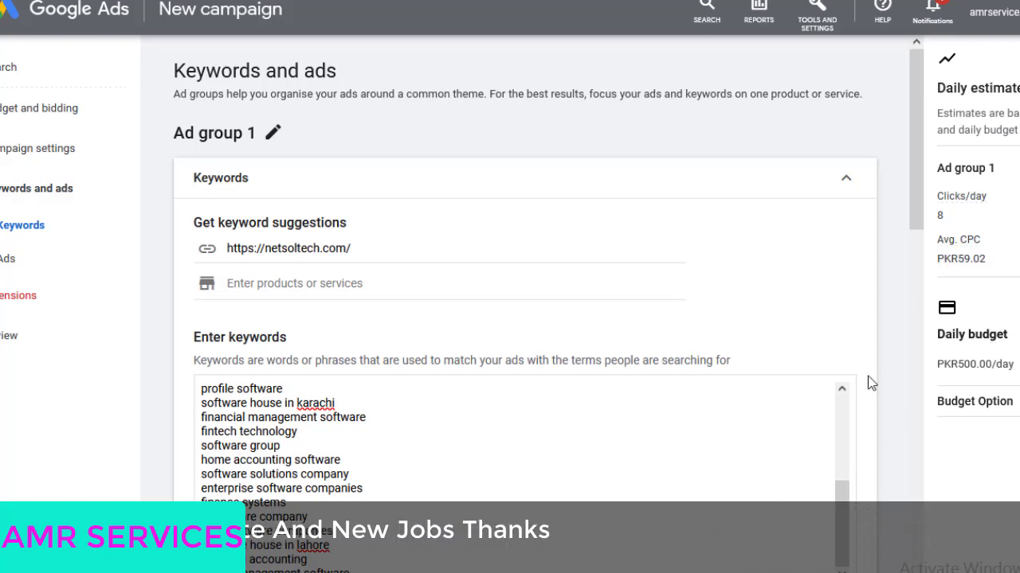
Step: Copy "SmartNav Wizard." from the NETSOL website's welcome heading and paste it as the ad's first headline
left_click_drag(915, 187, 972, 434)
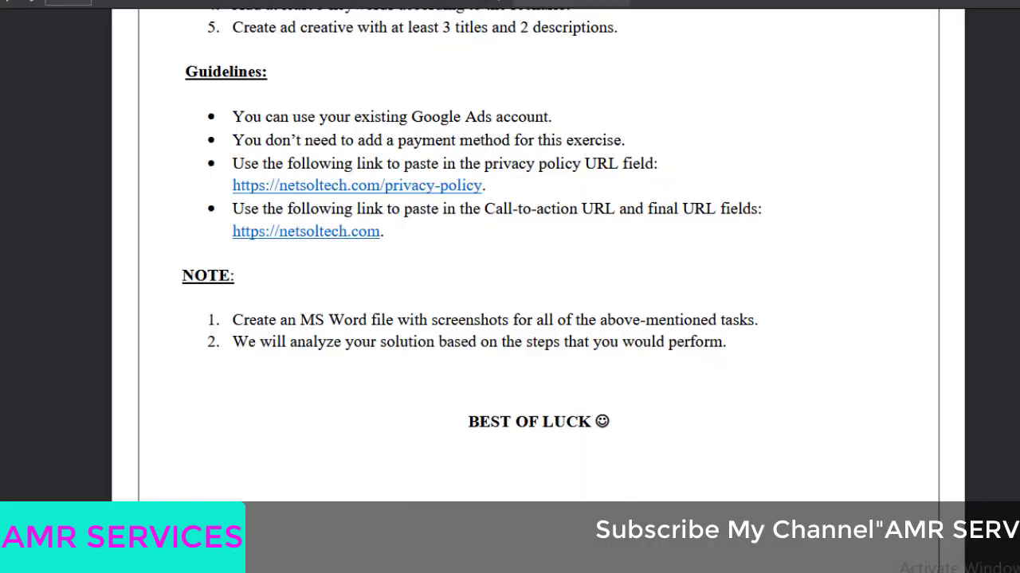
scroll(765, 275, "up", 4)
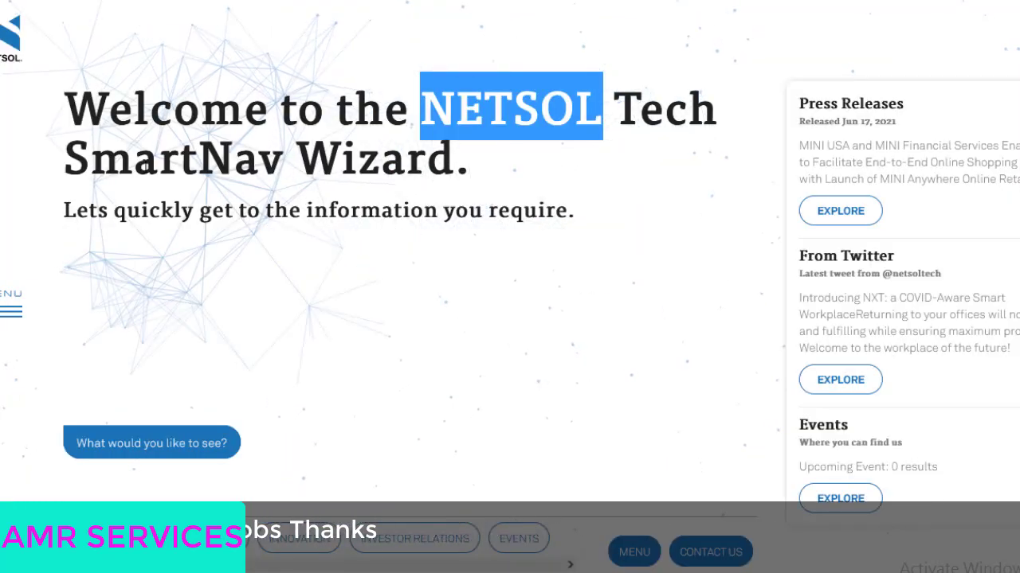
left_click_drag(69, 158, 474, 174)
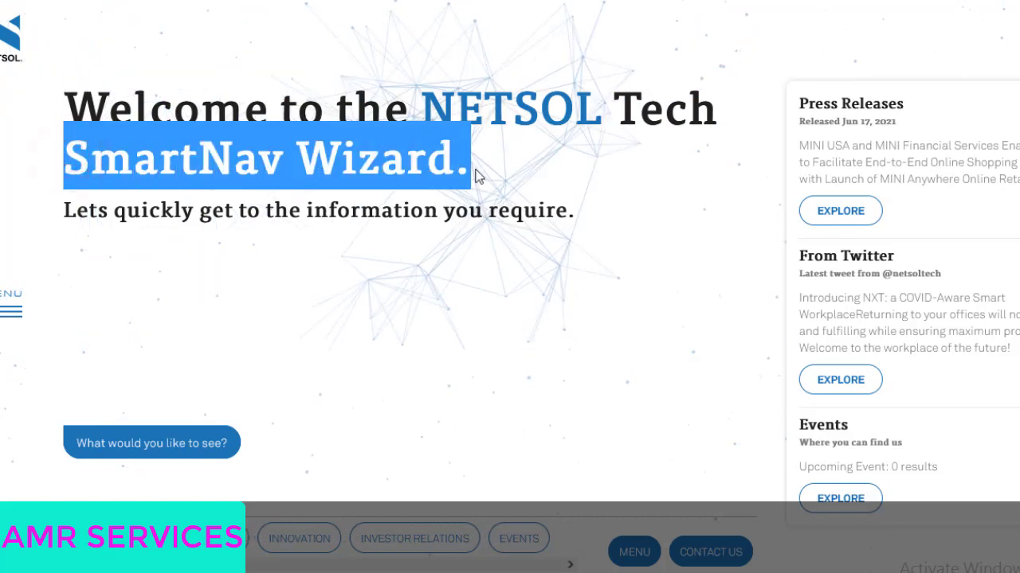
right_click(399, 166)
left_click(412, 194)
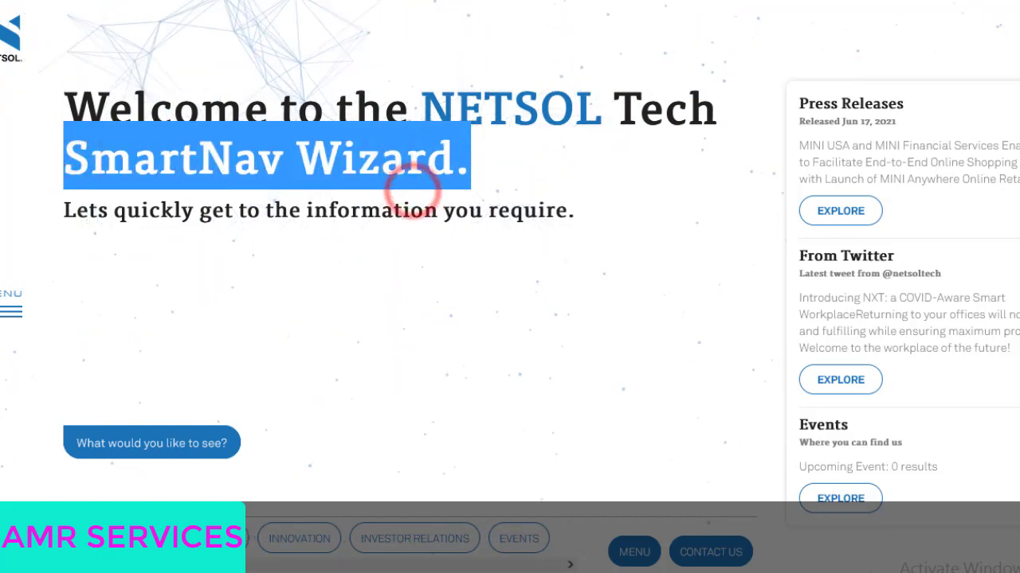
key("ctrl+Tab")
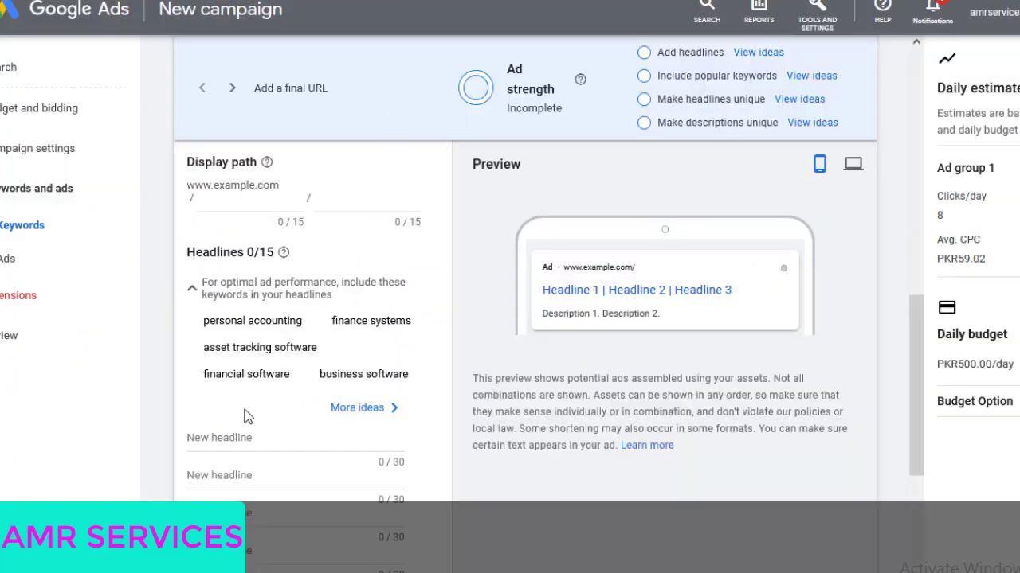
right_click(236, 436)
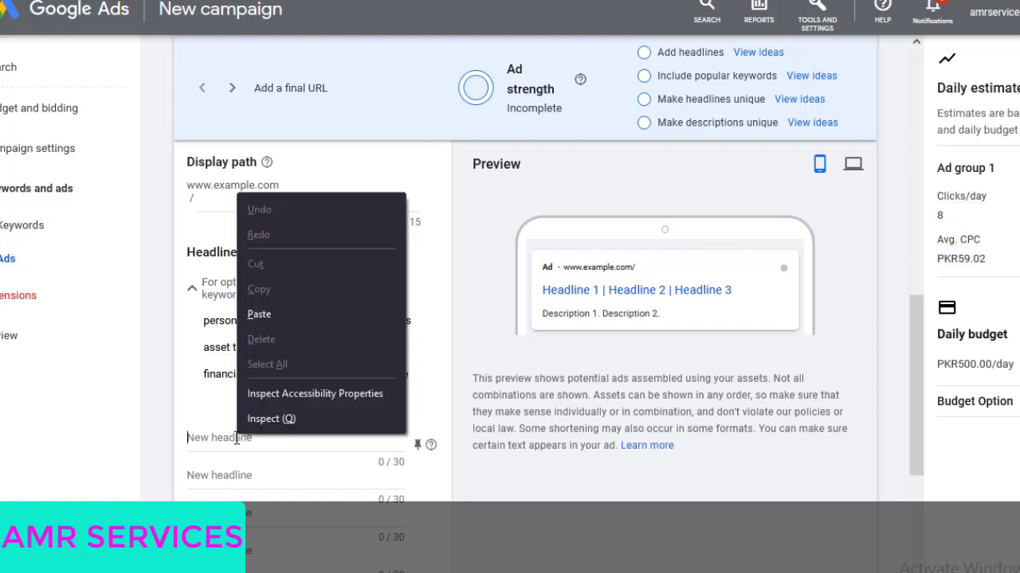
left_click(270, 313)
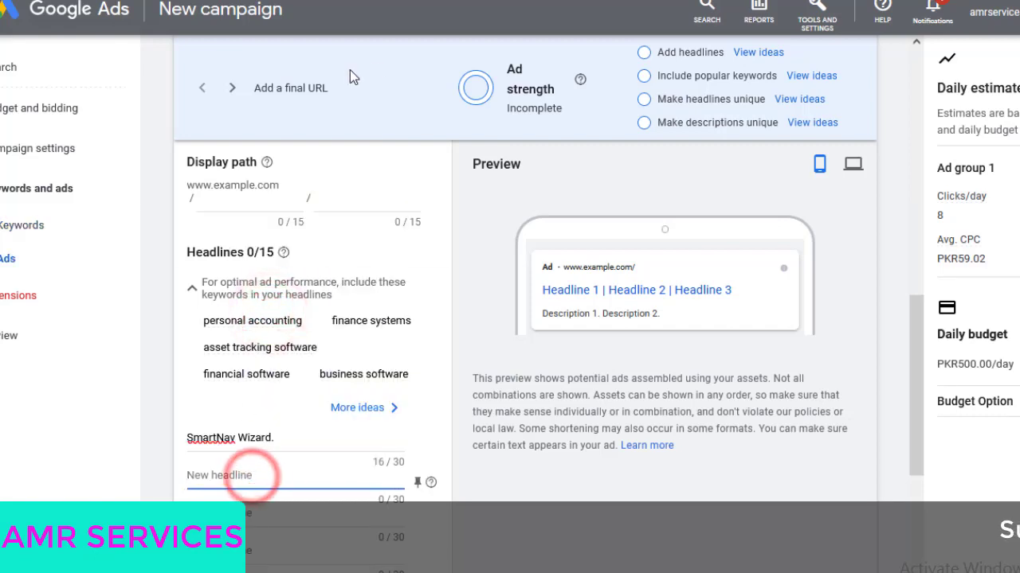
Step: Fill the ad's second and third headlines with the same text, "SmartNav Wizard."
key("ctrl+Tab")
scroll(509, 286, "down", 10)
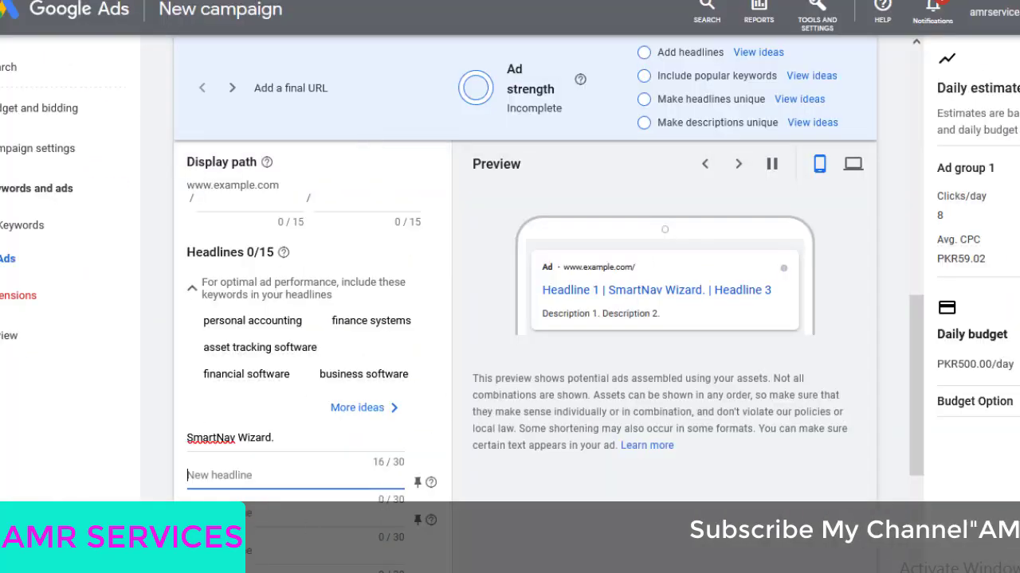
left_click(229, 511)
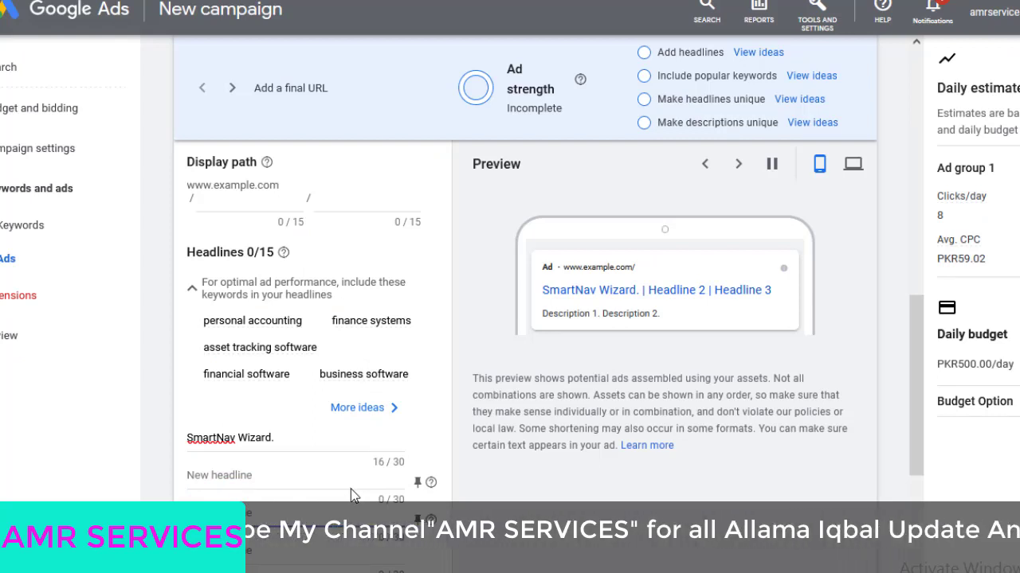
key("ctrl+v")
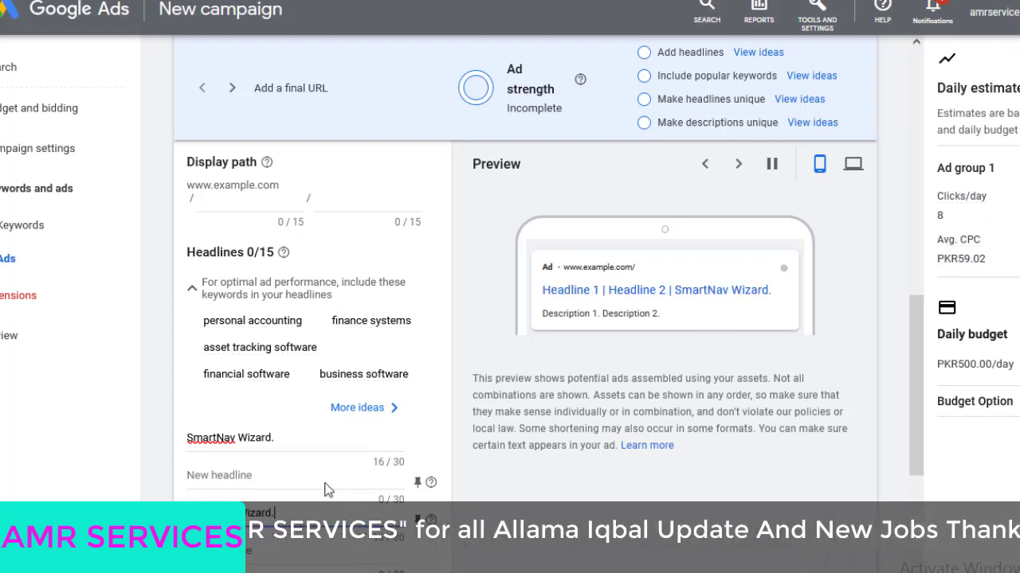
left_click(269, 474)
key("ctrl+v")
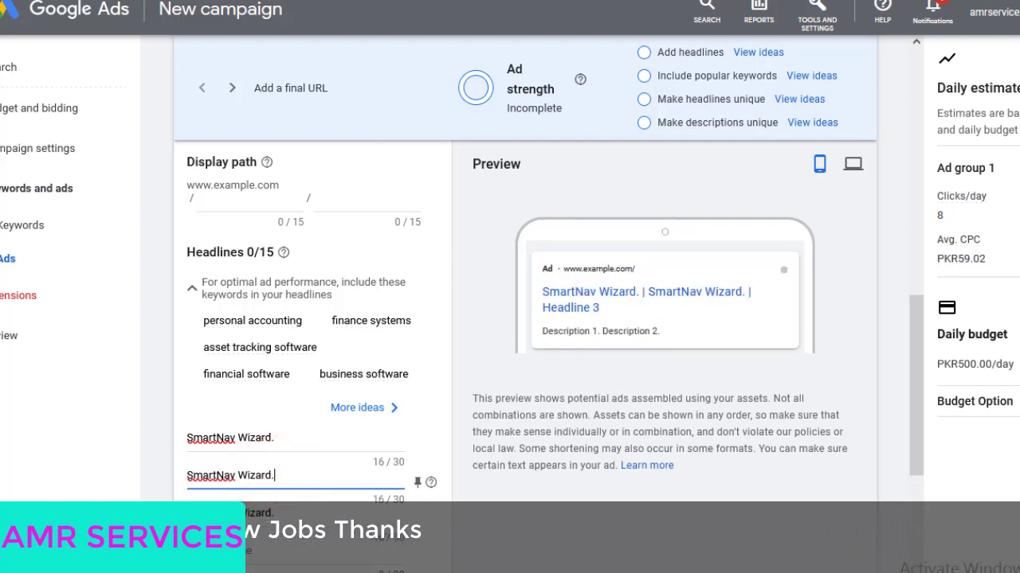
Step: Open the NETSOL website's About Us page and copy the paragraph under "Over Four Decades of Global Experience"
left_click_drag(913, 347, 924, 480)
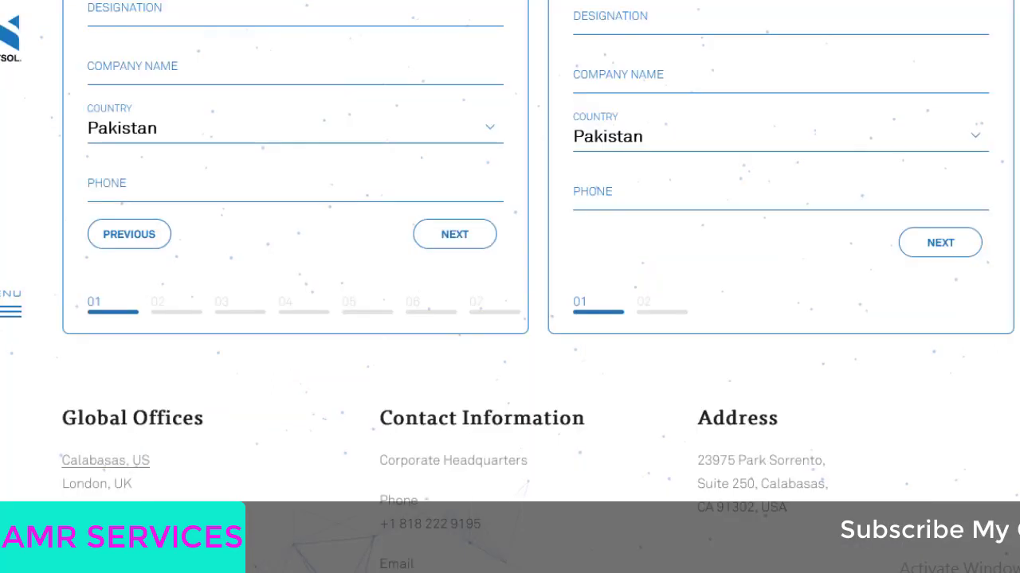
left_click(6, 314)
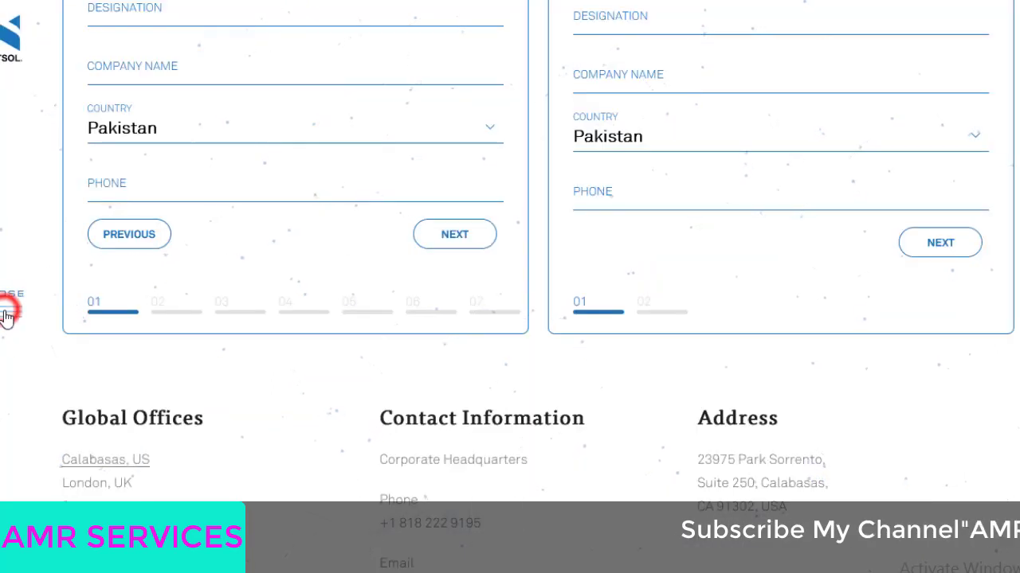
left_click(281, 318)
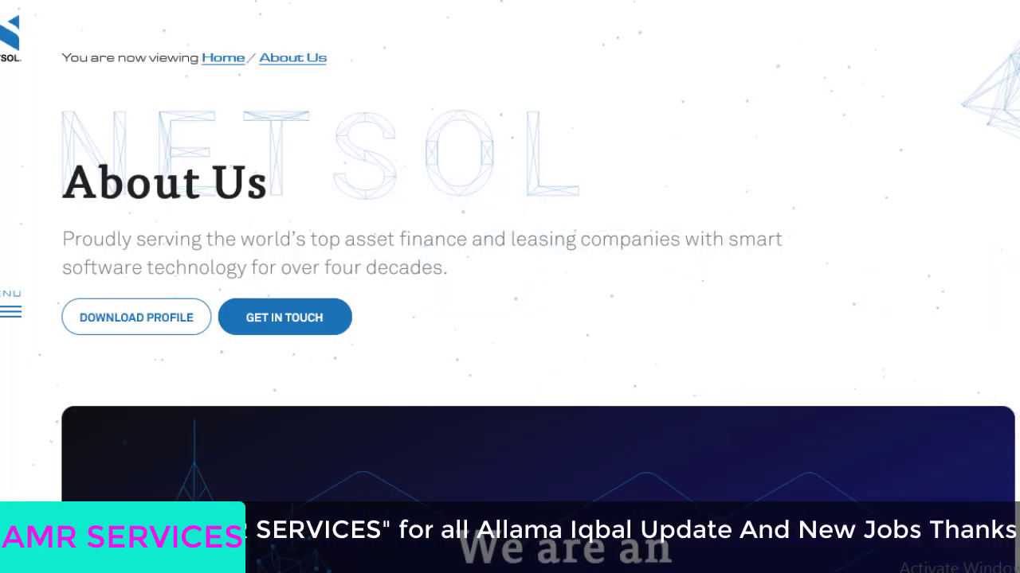
scroll(510, 287, "down", 15)
scroll(494, 219, "up", 5)
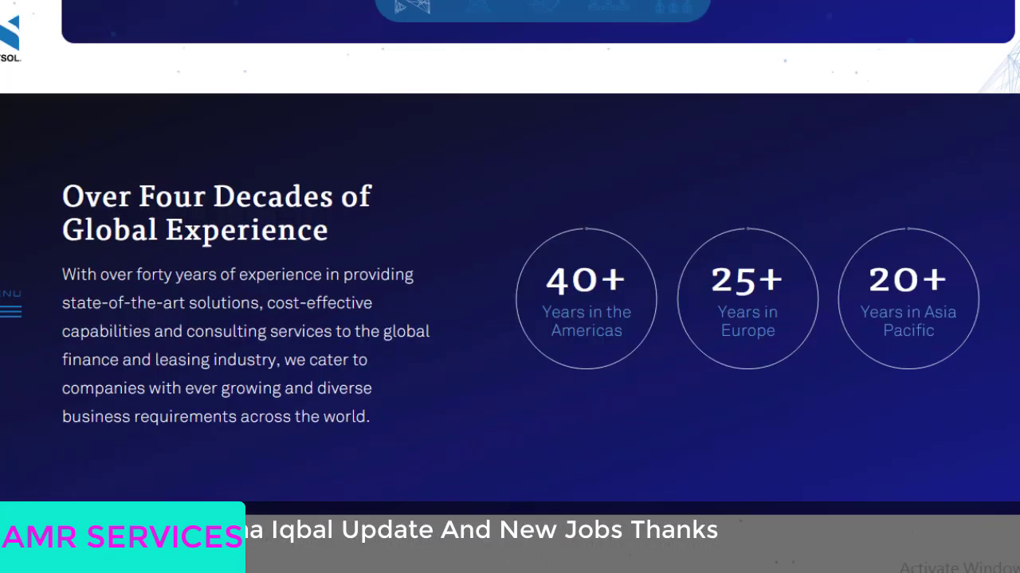
left_click_drag(61, 401, 376, 548)
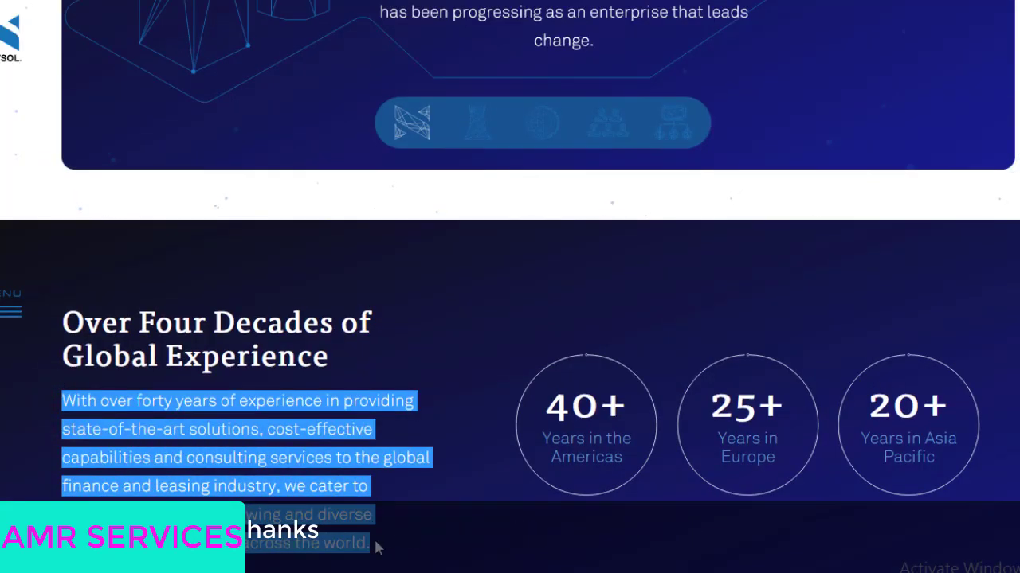
right_click(304, 489)
left_click(360, 285)
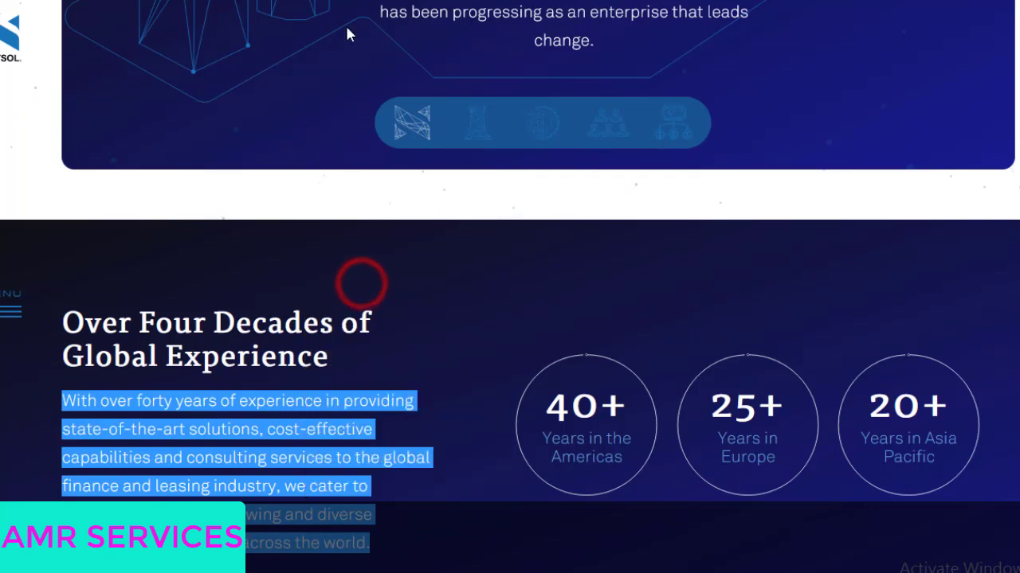
Step: Return to the Google Ads campaign and paste the copied paragraph into both ad description fields
key("alt+Tab")
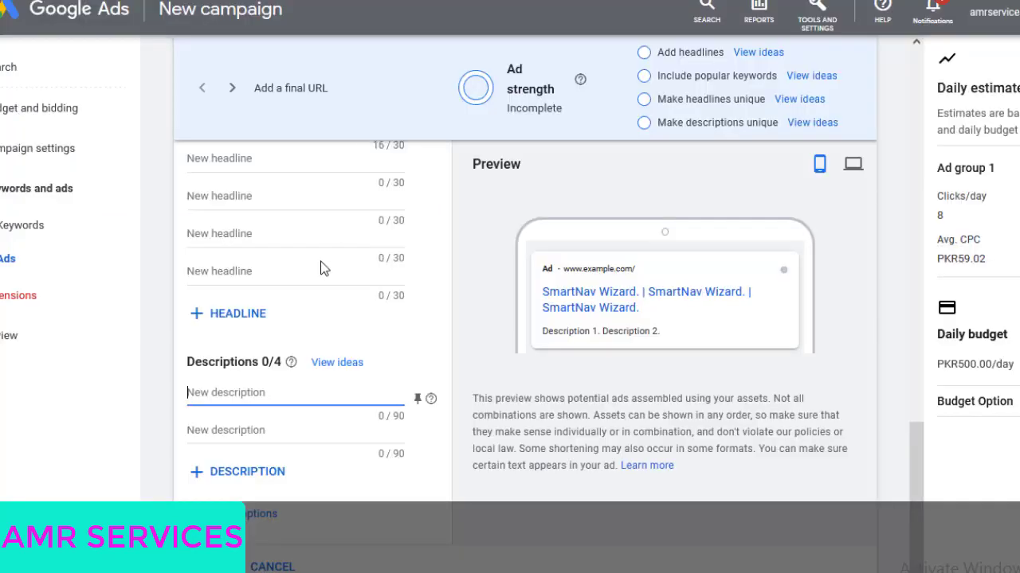
right_click(228, 390)
left_click(294, 214)
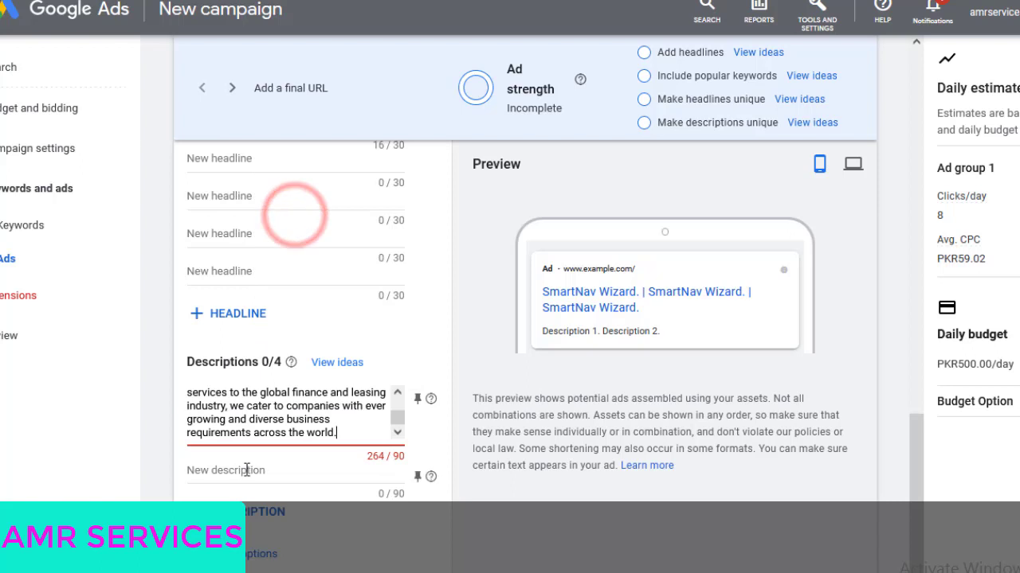
right_click(246, 471)
left_click(276, 341)
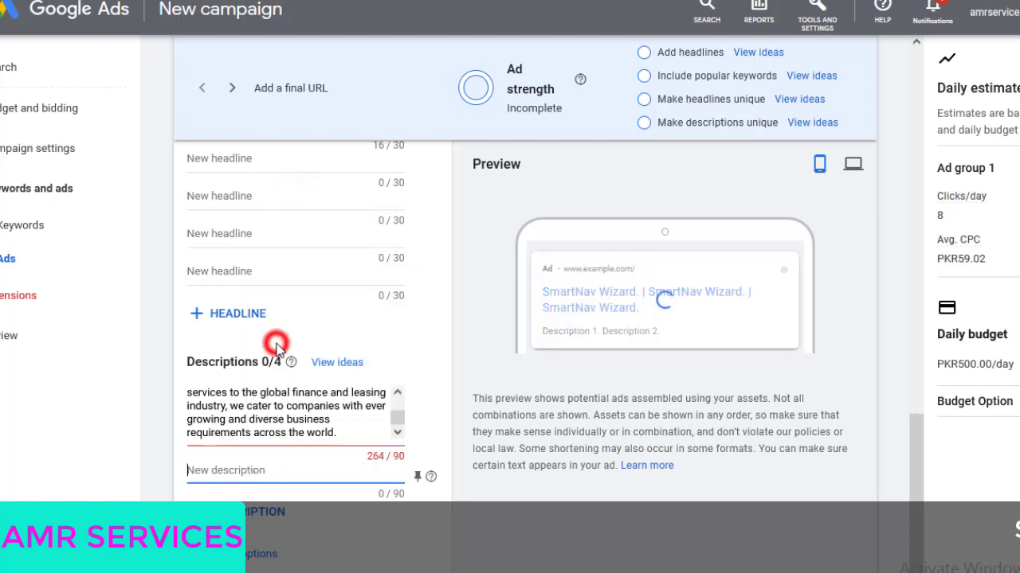
Step: Trim both descriptions to fit the 90-character limit, ending the first at "cost-effectiv" and the second at "cost-"
left_click_drag(338, 433, 264, 409)
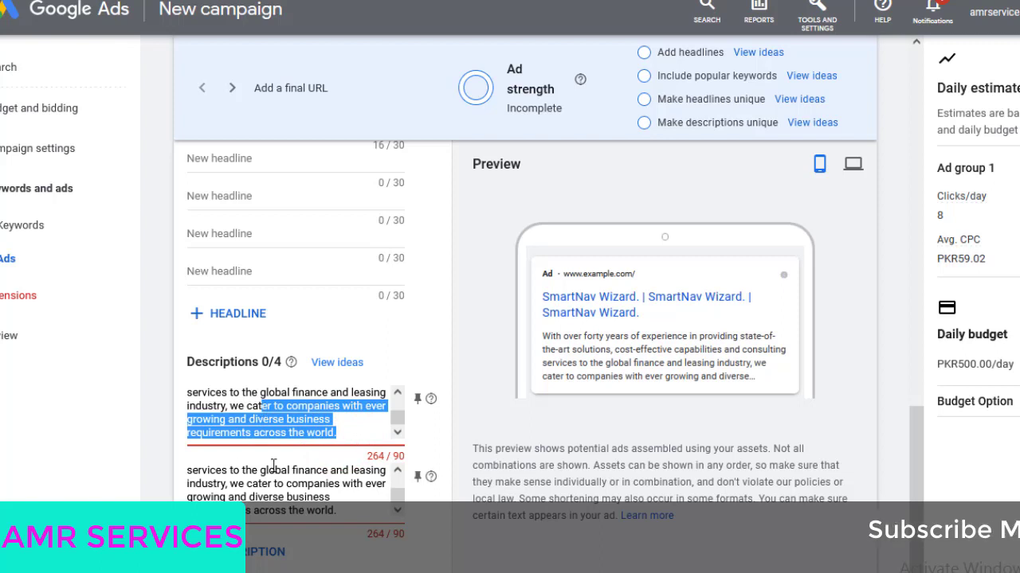
key("BackSpace")
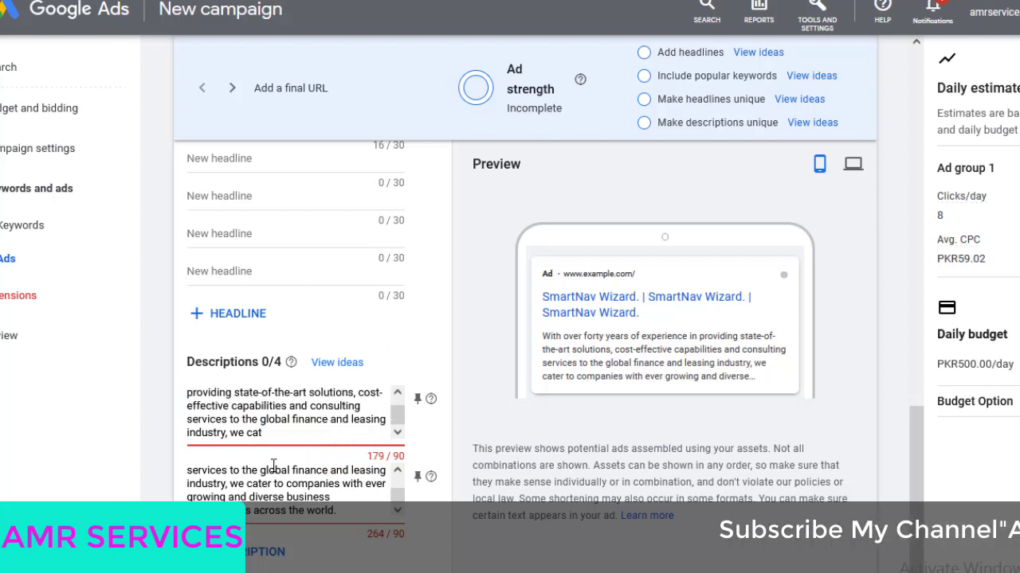
left_click_drag(263, 432, 227, 405)
key("BackSpace")
left_click_drag(355, 513, 236, 470)
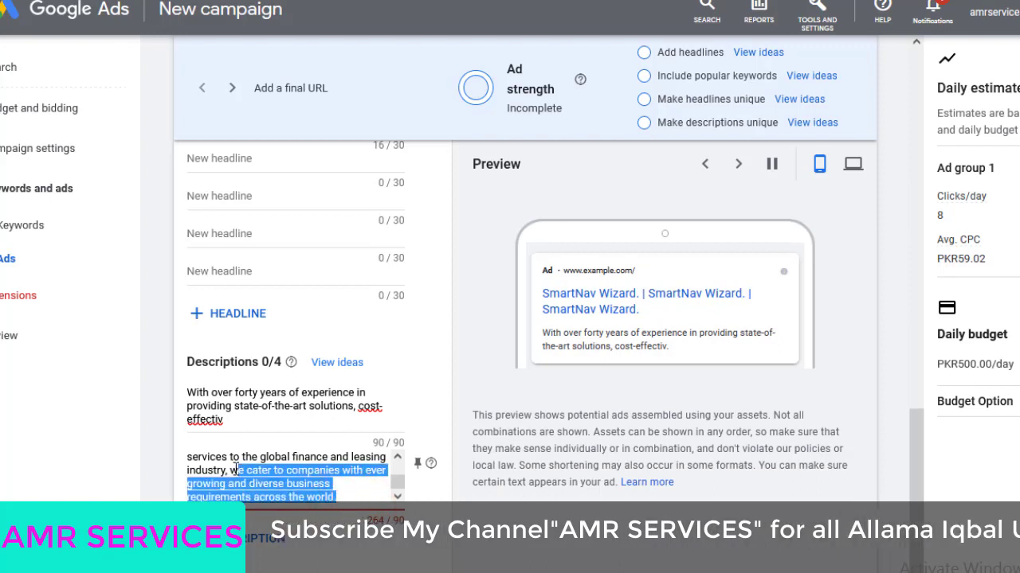
key("BackSpace")
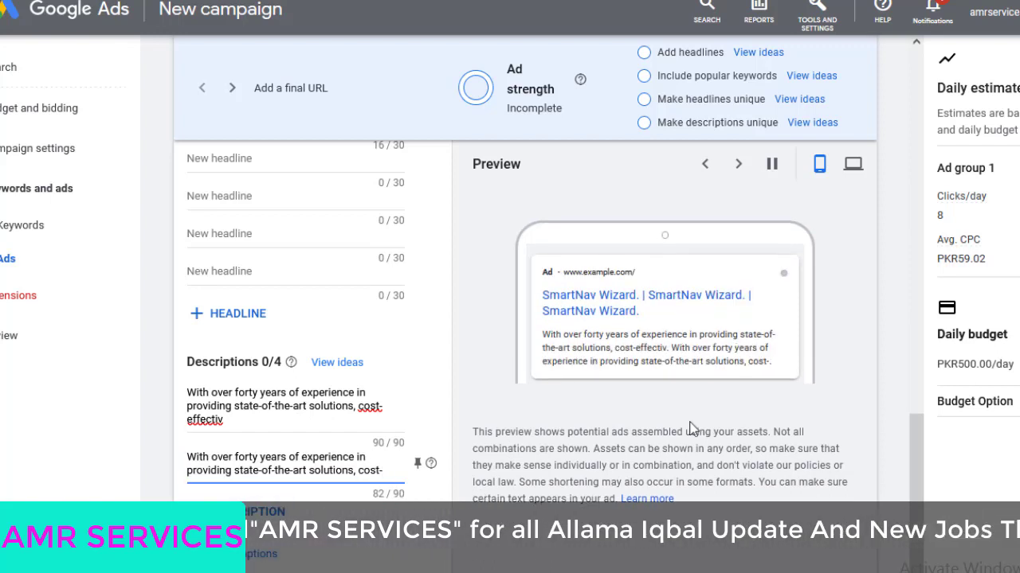
Step: Zoom the page out until the ad's headlines and descriptions fit together, and open the Snipping Tool for a screenshot
left_click_drag(916, 434, 918, 444)
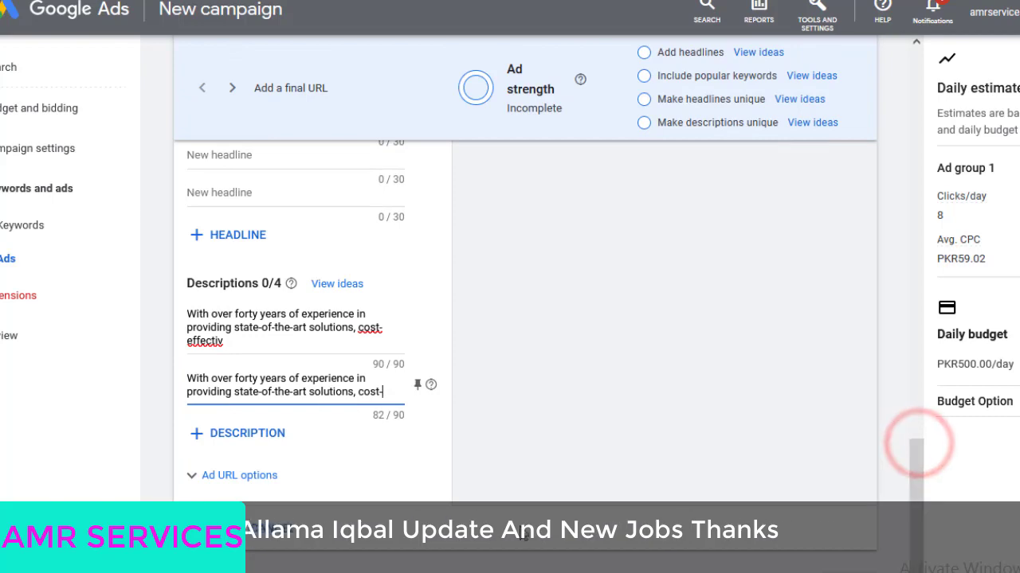
left_click(919, 483)
left_click_drag(918, 484, 940, 374)
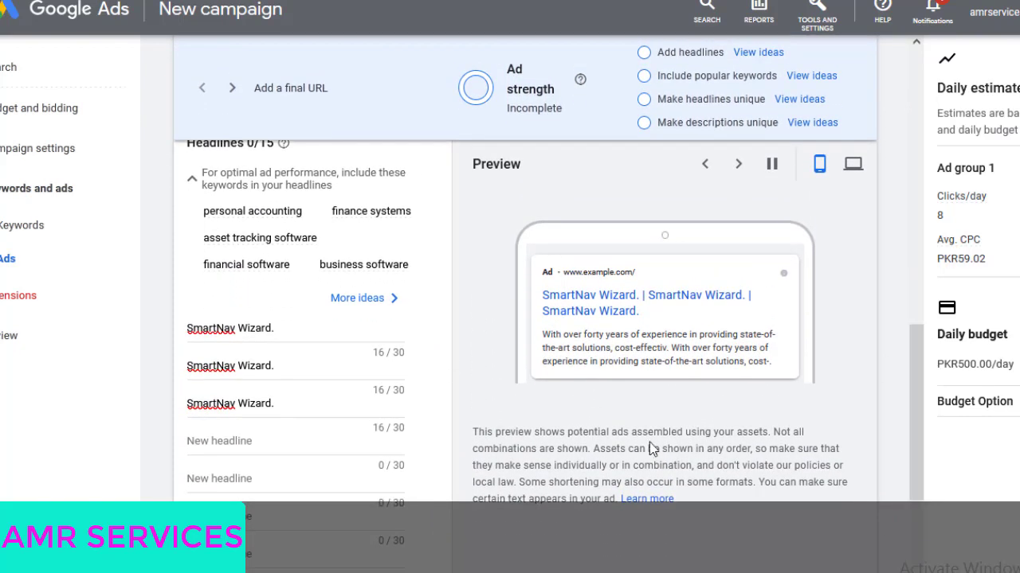
key("ctrl+minus")
key("ctrl+minus")
key("ctrl+minus")
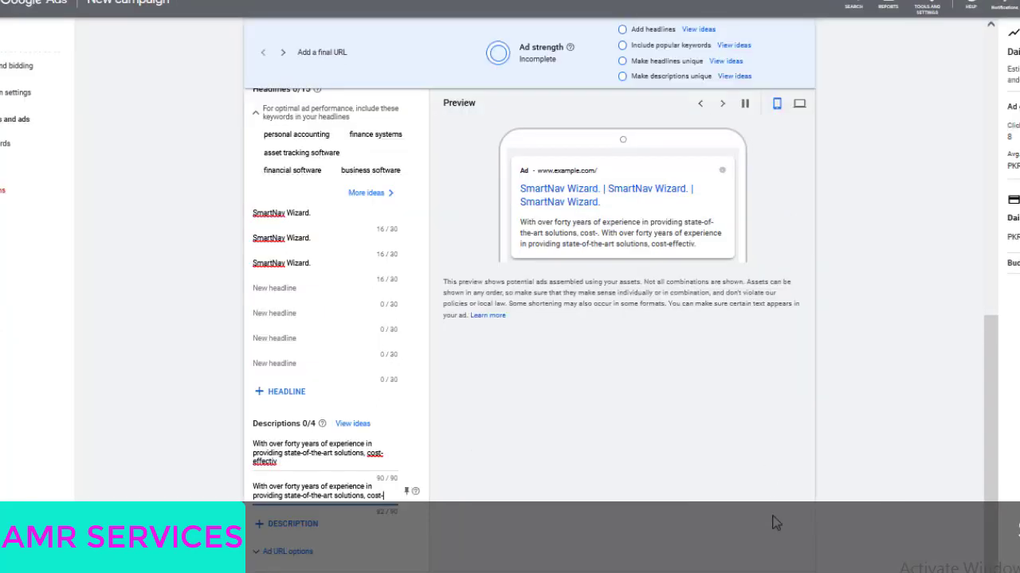
key("super")
type("sn")
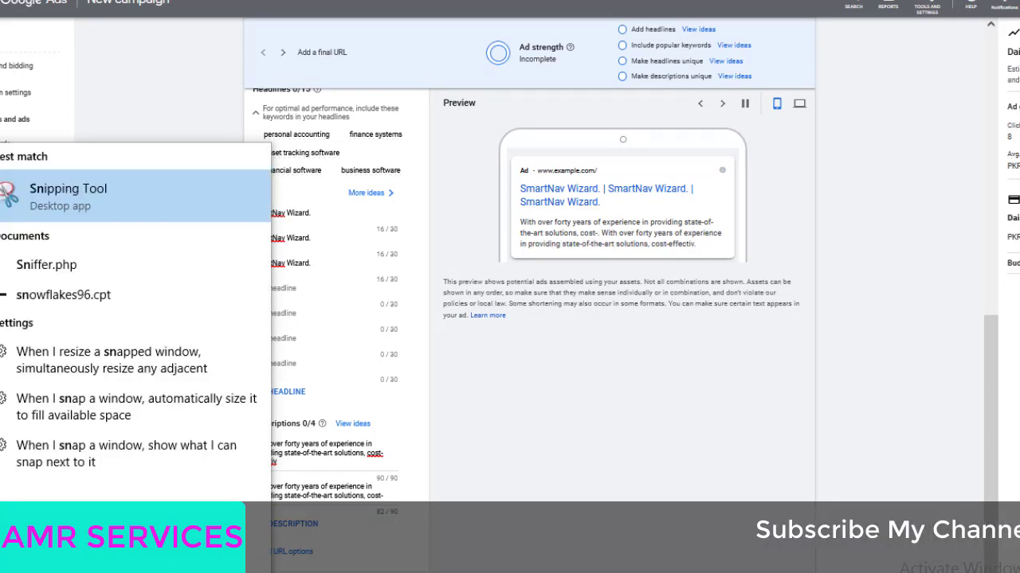
key("Return")
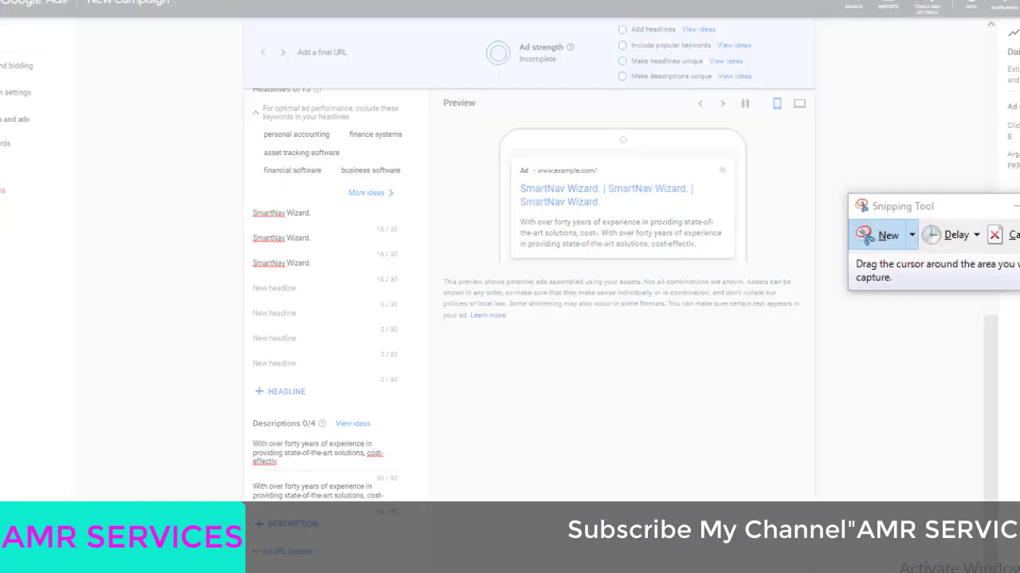
Step: Capture a screenshot of the ad's headlines, descriptions and preview, and paste it into the Word document below task 5
left_click(880, 234)
left_click_drag(1019, 359, 933, 547)
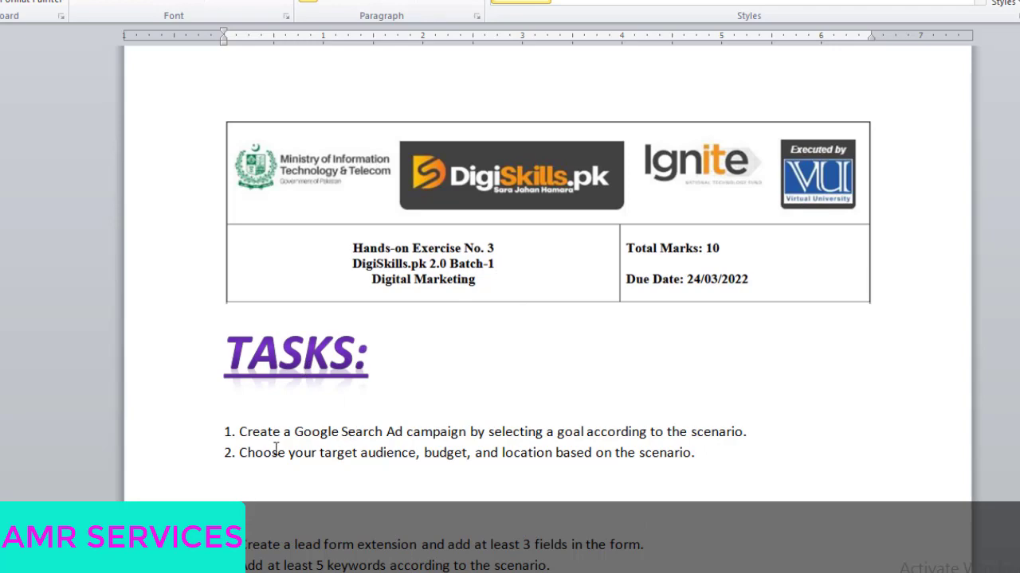
scroll(548, 271, "down", 4)
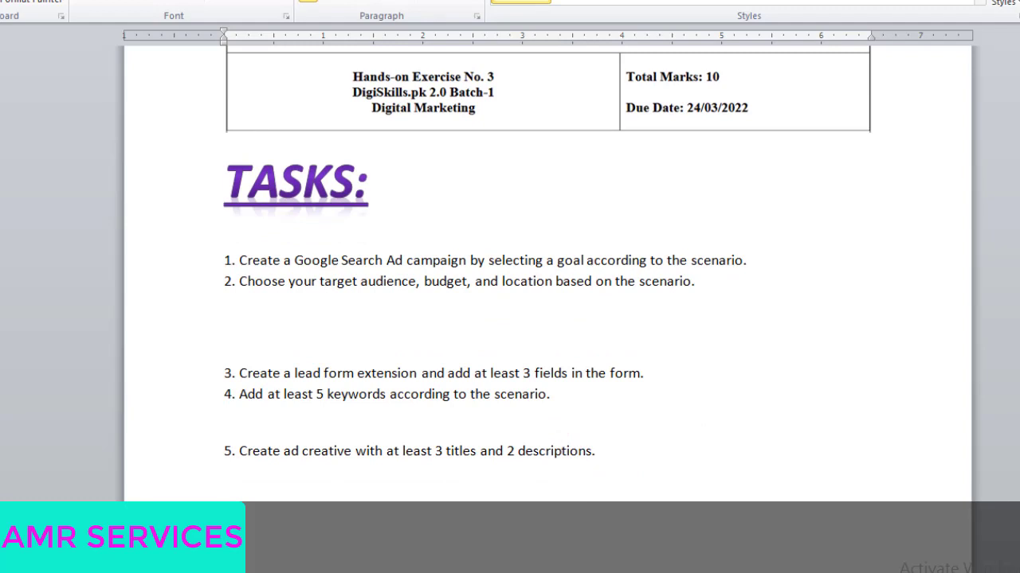
key("ctrl+v")
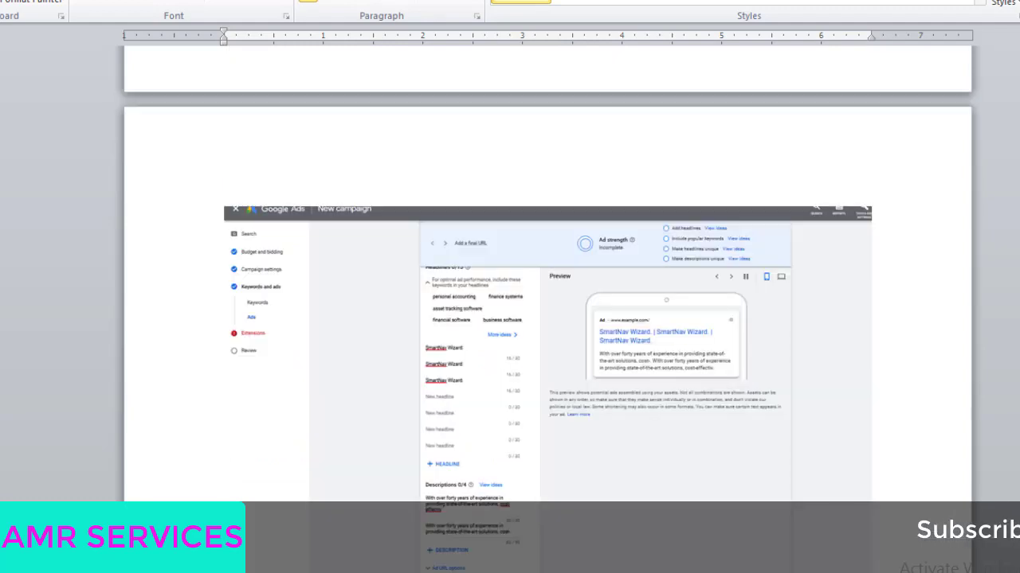
Step: Return to the Google Ads campaign, restore the page zoom, and continue from the ad to the Extensions page
scroll(548, 302, "up", 10)
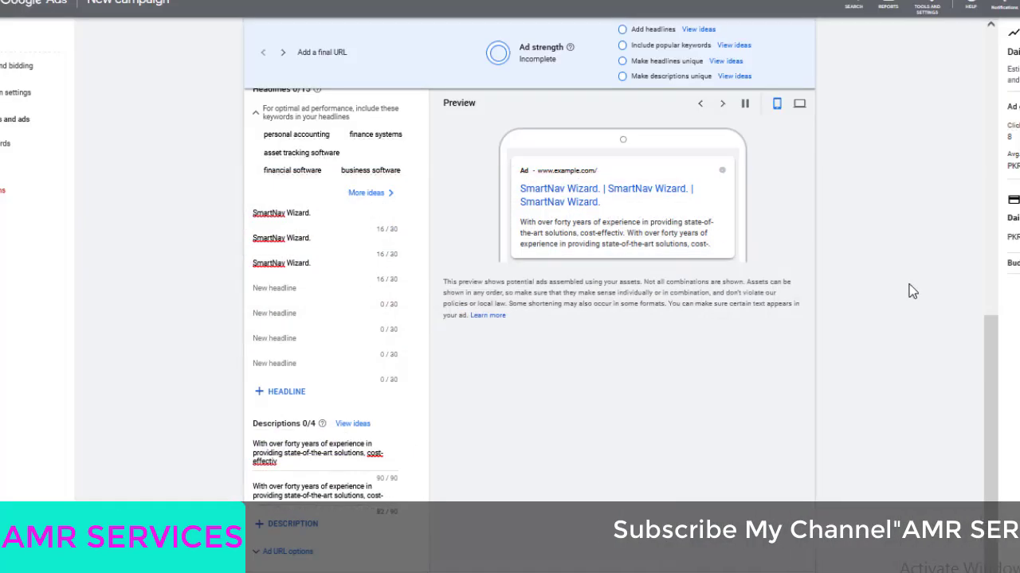
scroll(908, 289, "up", 10)
left_click_drag(915, 220, 916, 470)
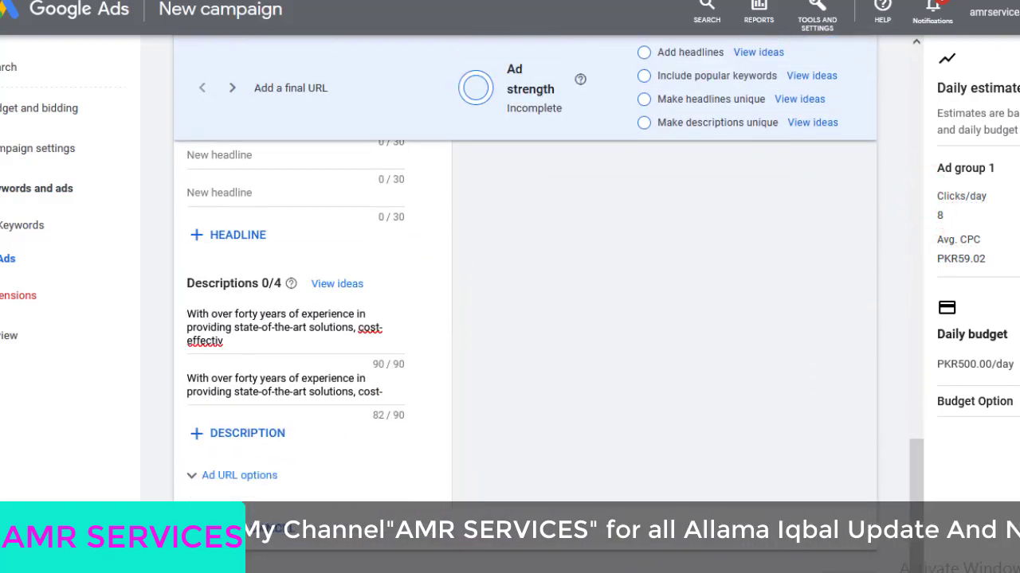
left_click(790, 485)
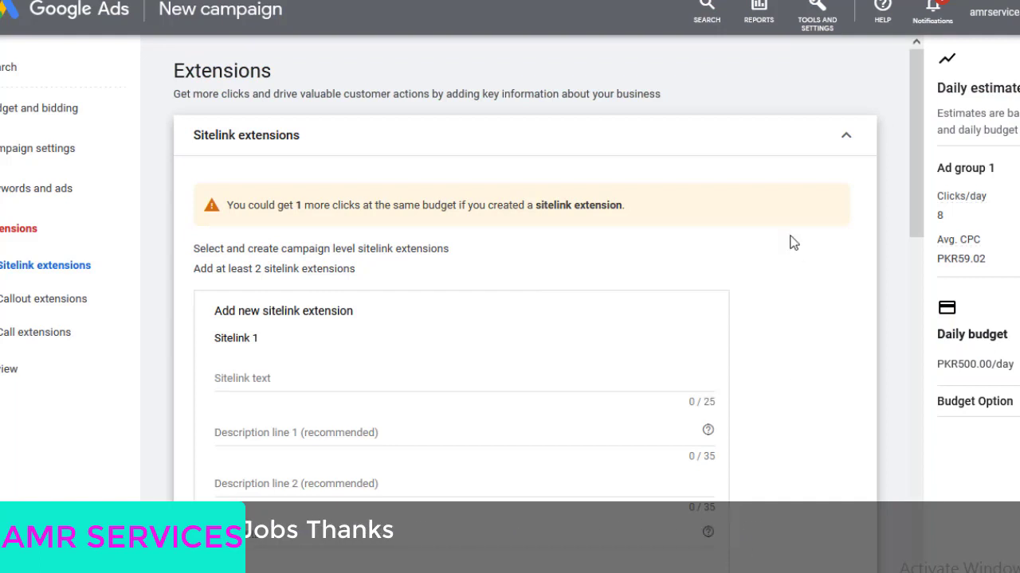
Step: Collapse the sitelink extensions section and start a new lead form extension from the additional extension types
left_click(846, 142)
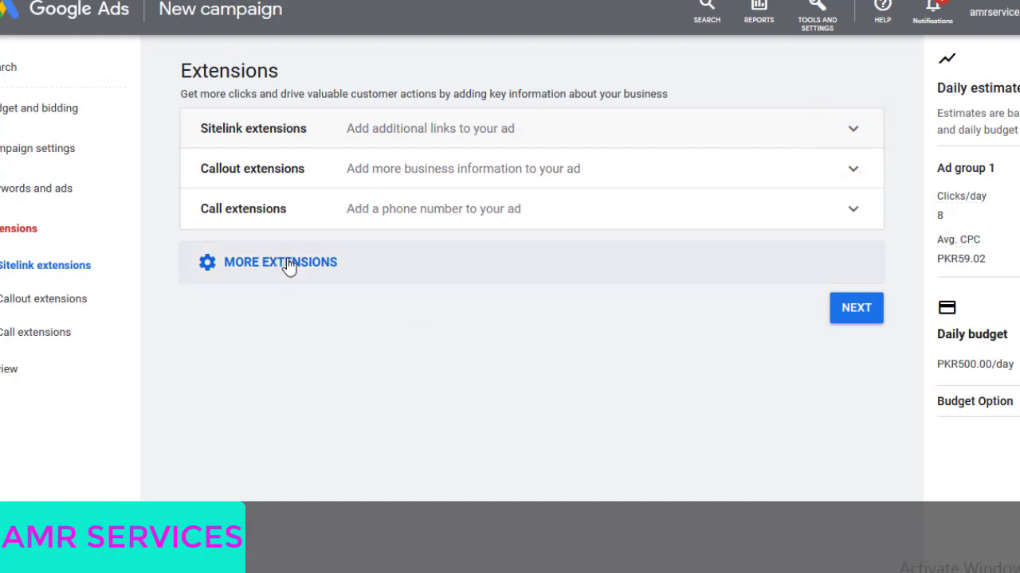
left_click(257, 270)
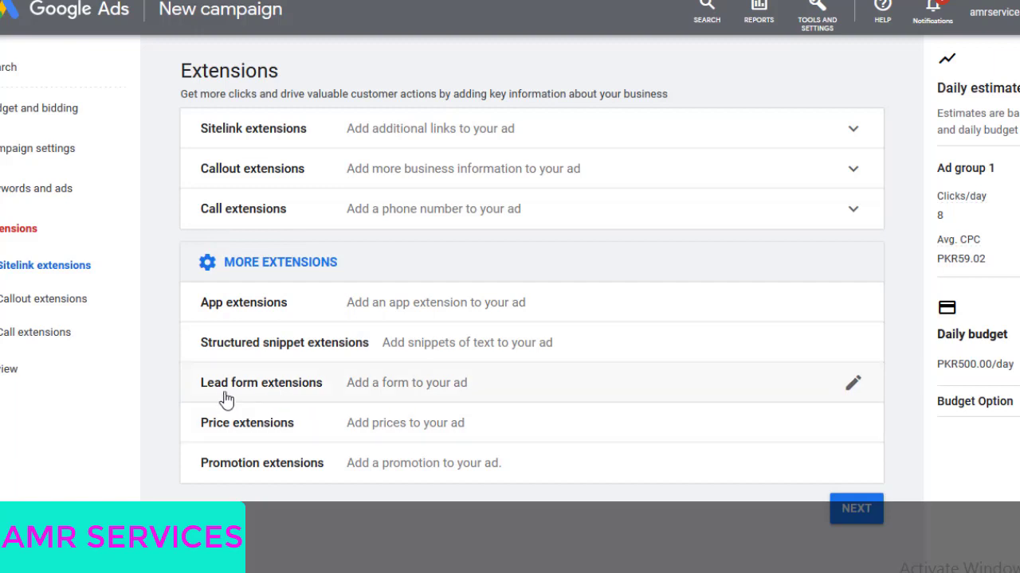
left_click(548, 388)
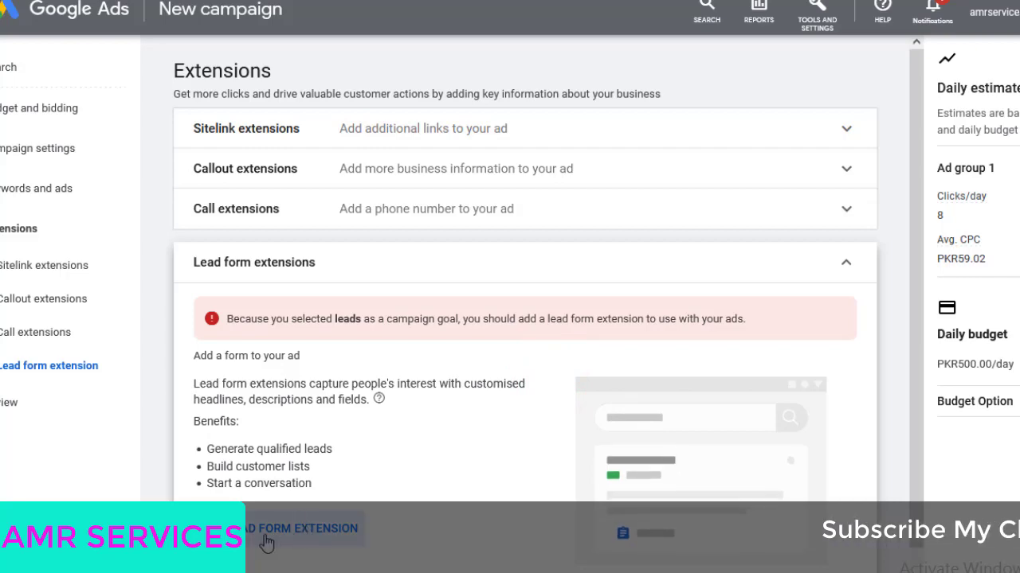
left_click(327, 529)
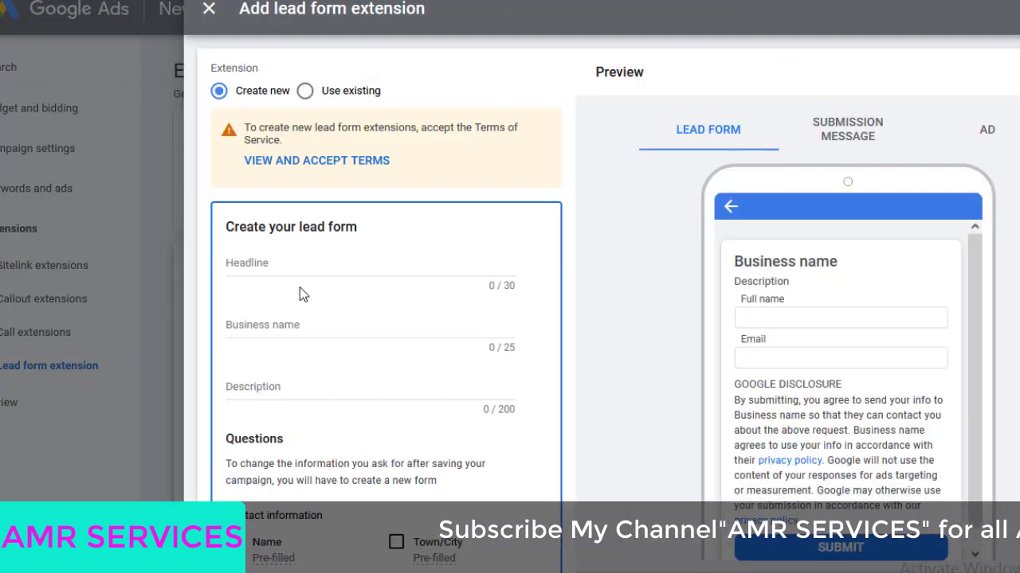
Step: Open the NETSOL website's home page, enter its SmartNav Wizard section, and copy the word "NETSOL" from the heading
left_click(288, 262)
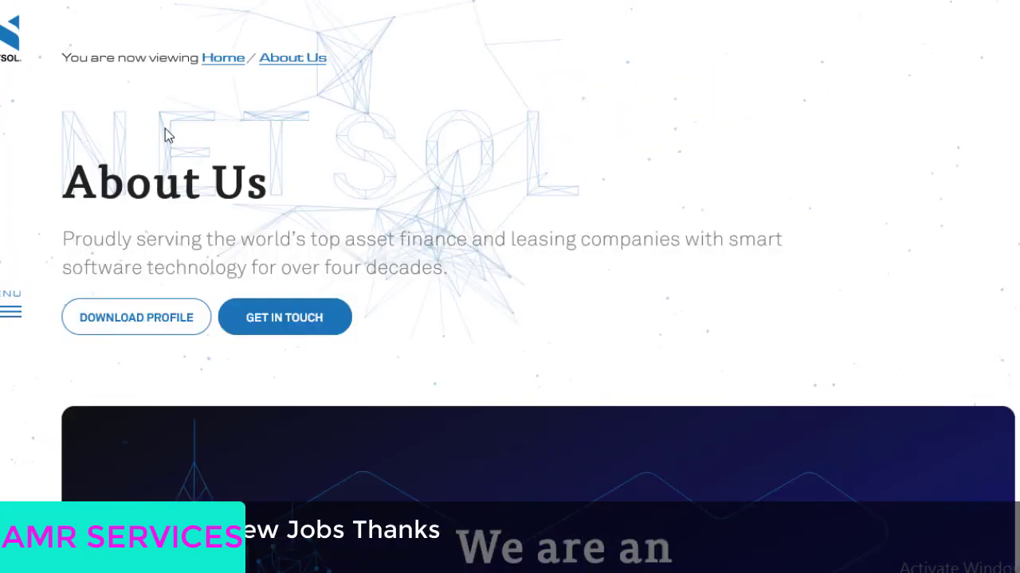
left_click(225, 59)
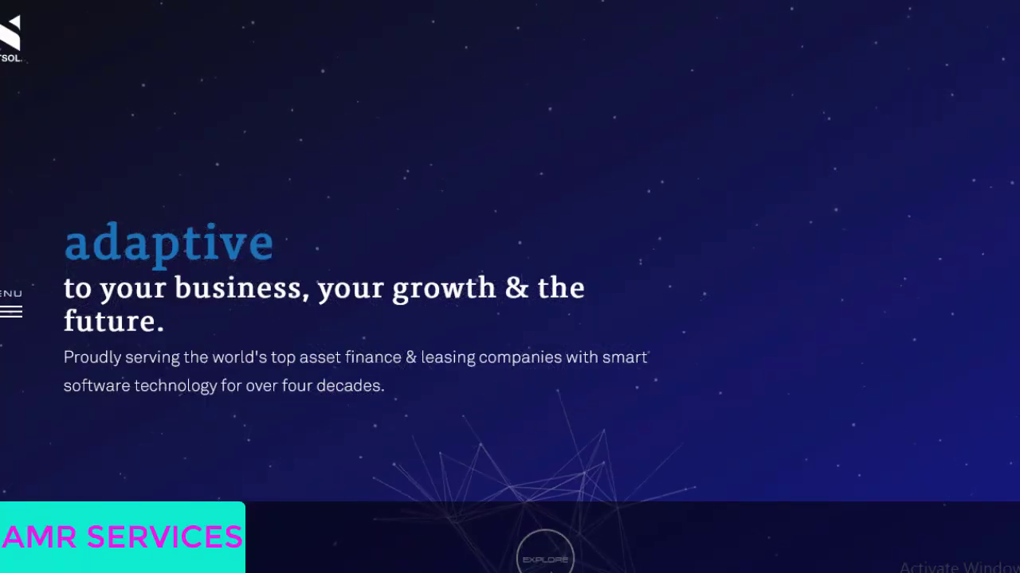
left_click(546, 557)
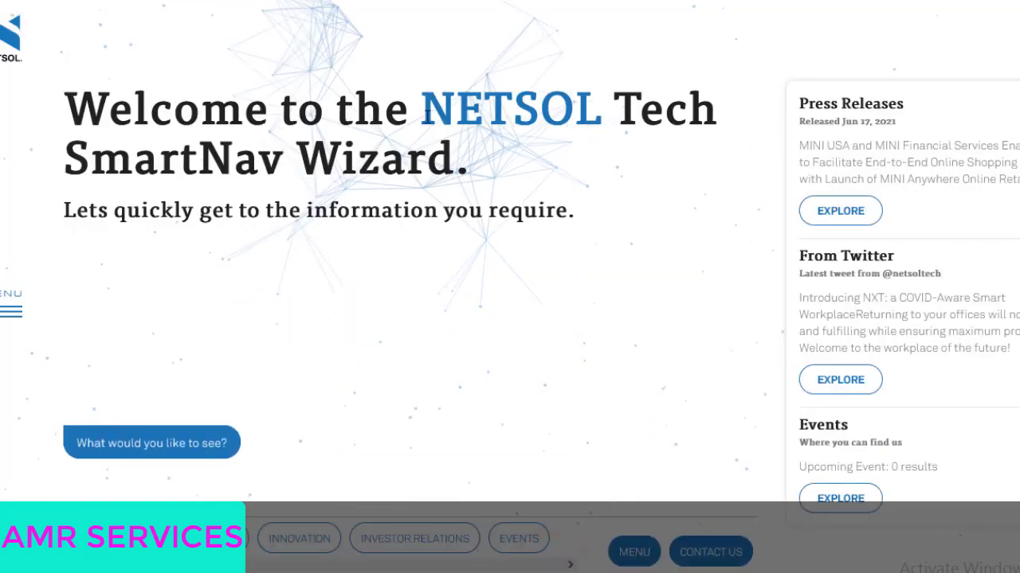
left_click_drag(470, 116, 583, 111)
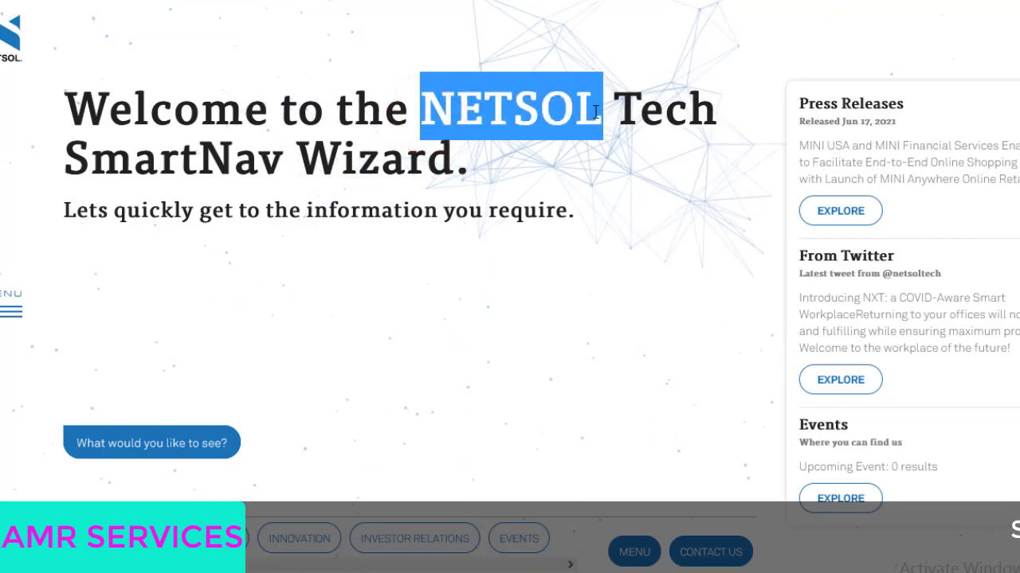
right_click(505, 116)
left_click(536, 132)
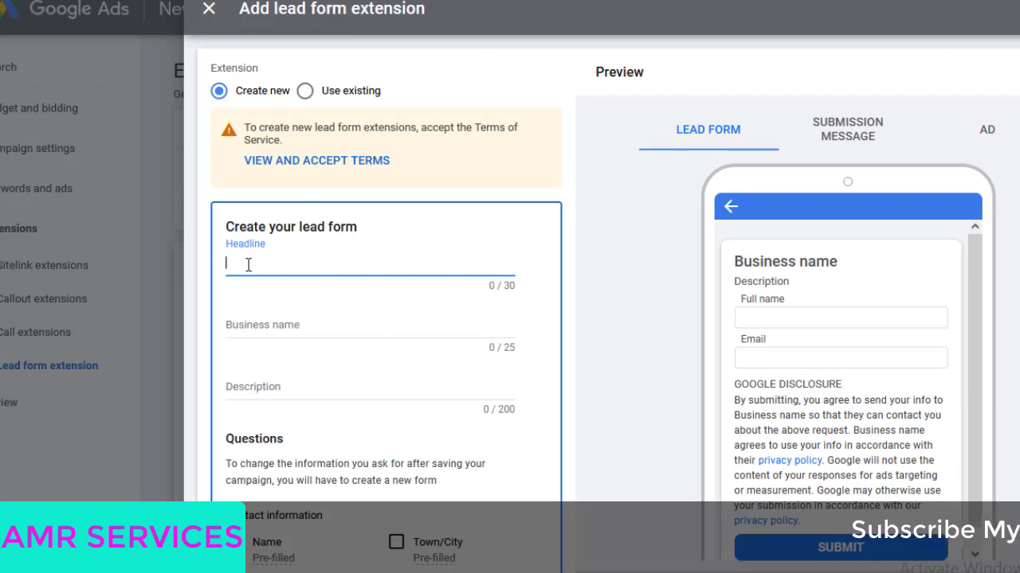
Step: Paste "NETSOL" into both the Headline and Business name of the lead form
right_click(247, 266)
left_click(294, 377)
left_click(256, 343)
right_click(263, 329)
left_click(295, 443)
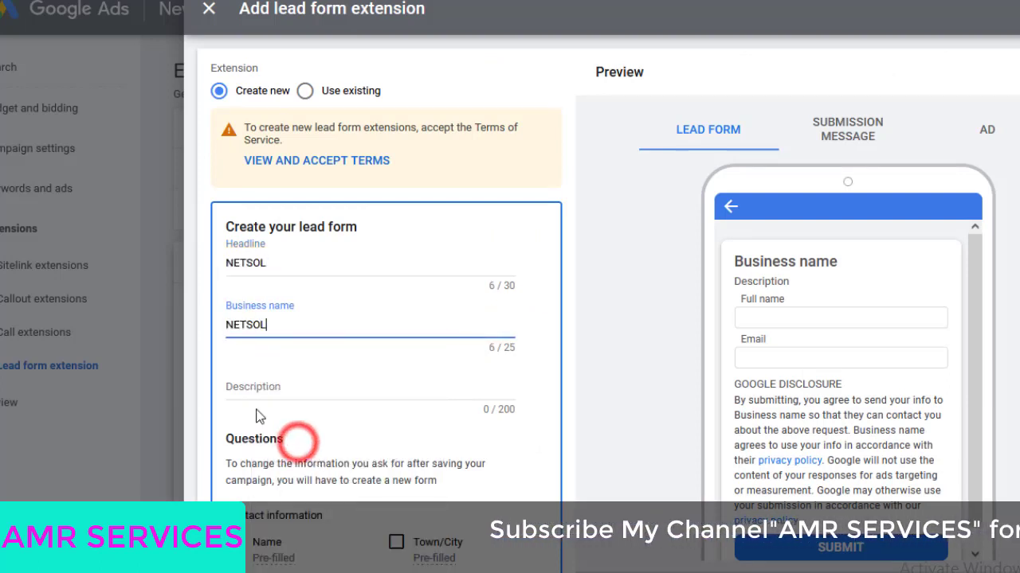
Step: Go back to the NETSOL website for the lead form's description text and open its About Us page in a new tab
left_click(262, 389)
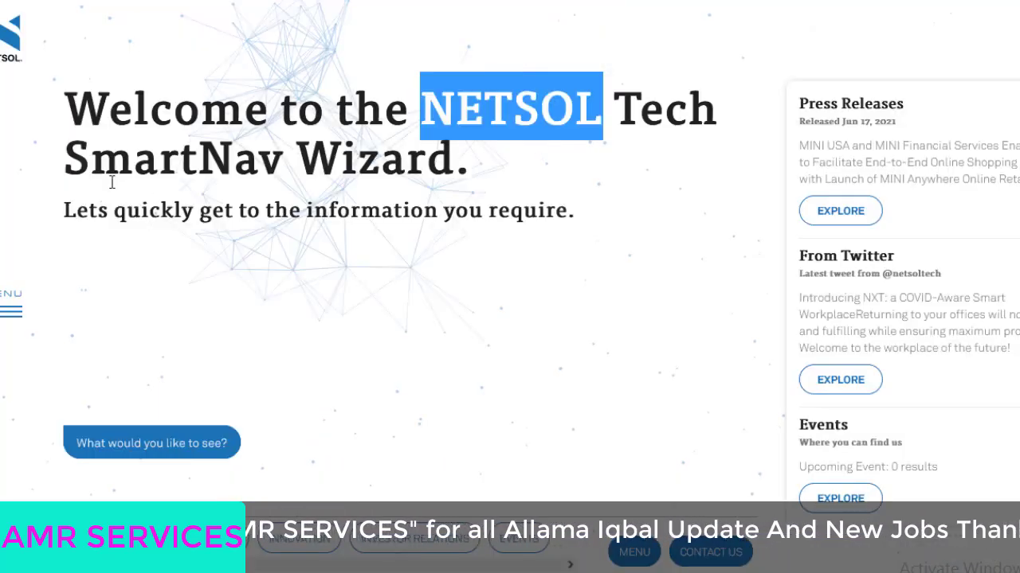
left_click(15, 312)
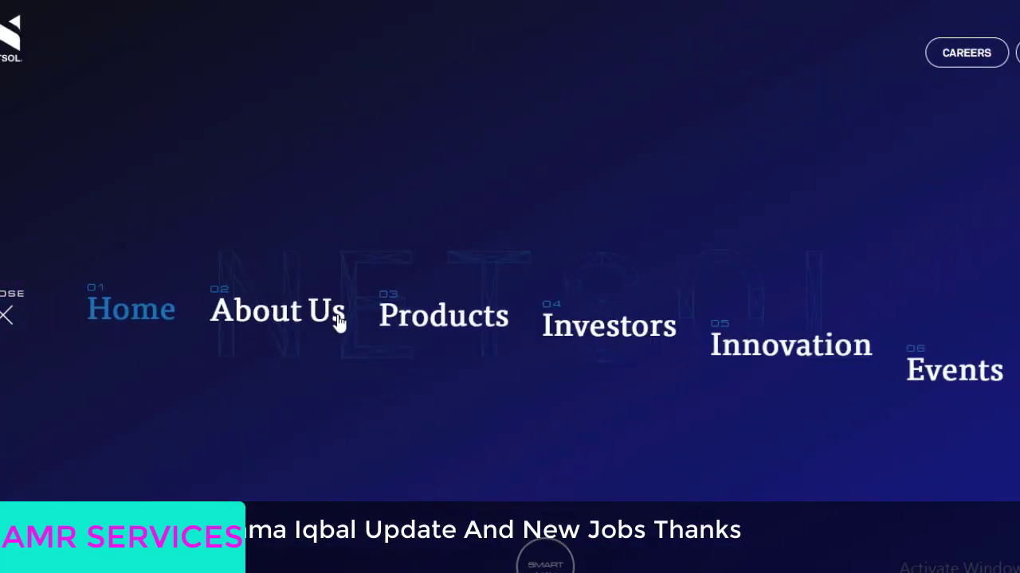
right_click(277, 314)
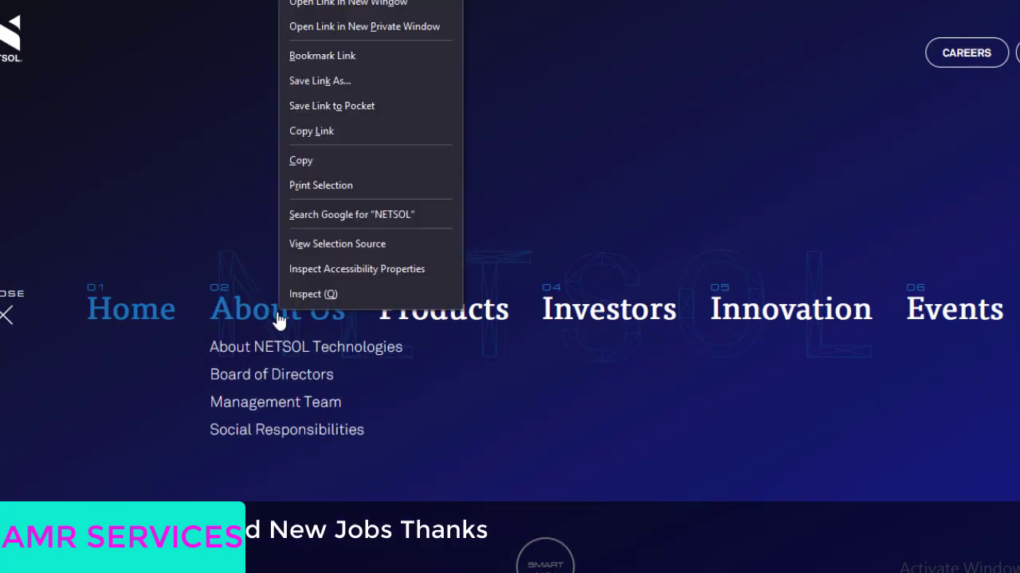
key("Escape")
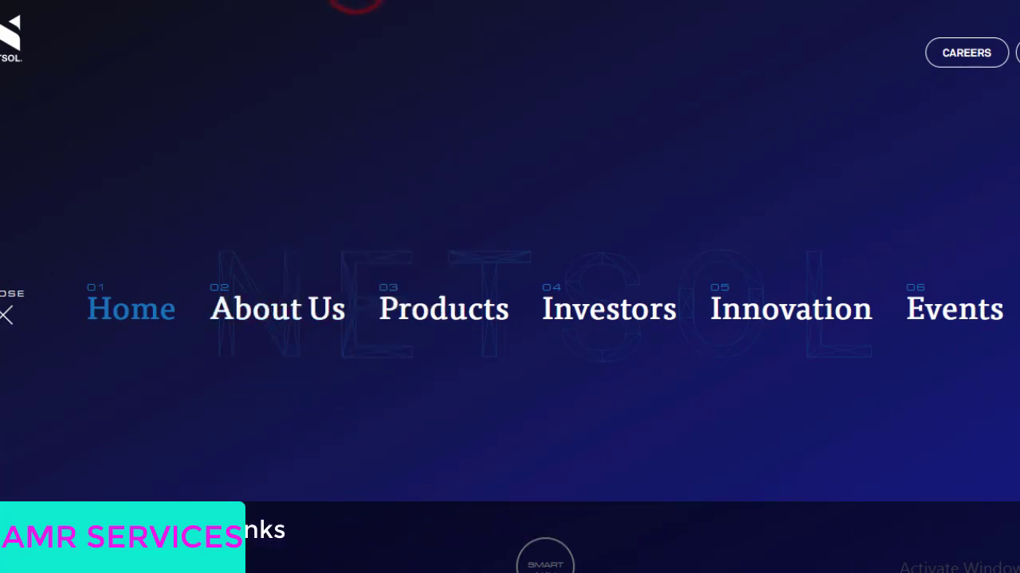
left_click(7, 315)
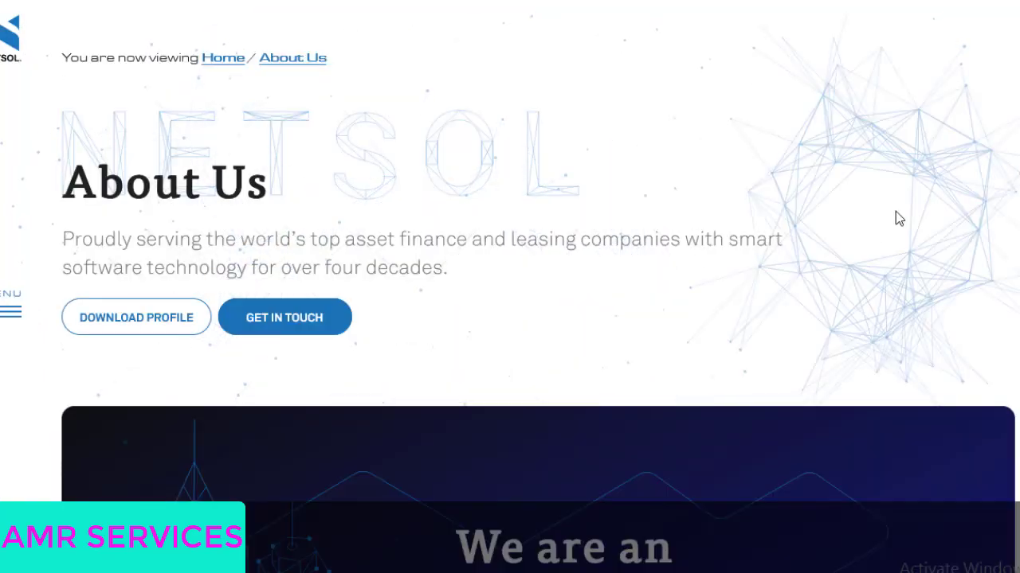
Step: Copy the text under "Over Four Decades of Global Experience" from "With over forty years" through "companies with ever"
scroll(509, 287, "down", 20)
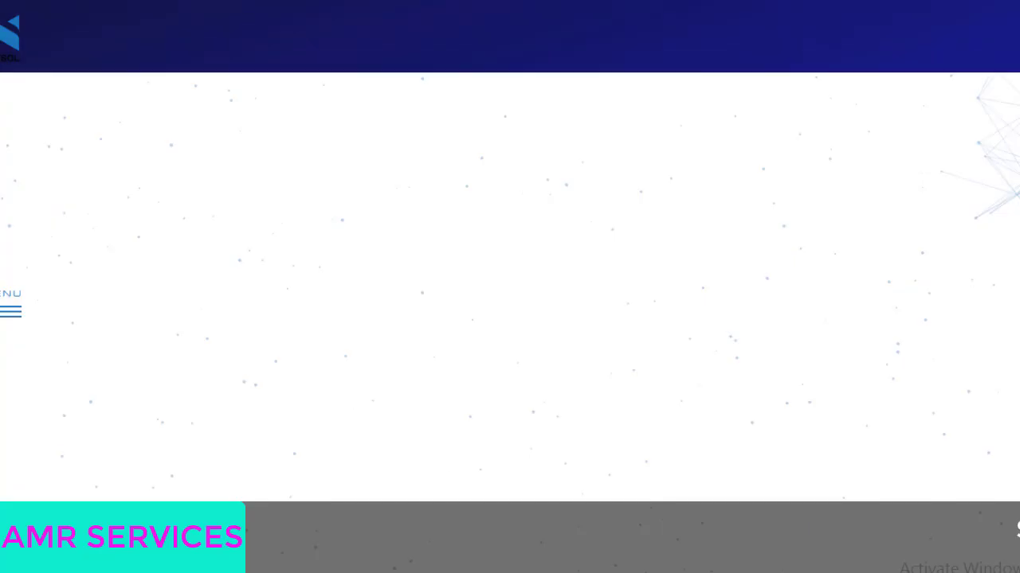
scroll(510, 287, "down", 10)
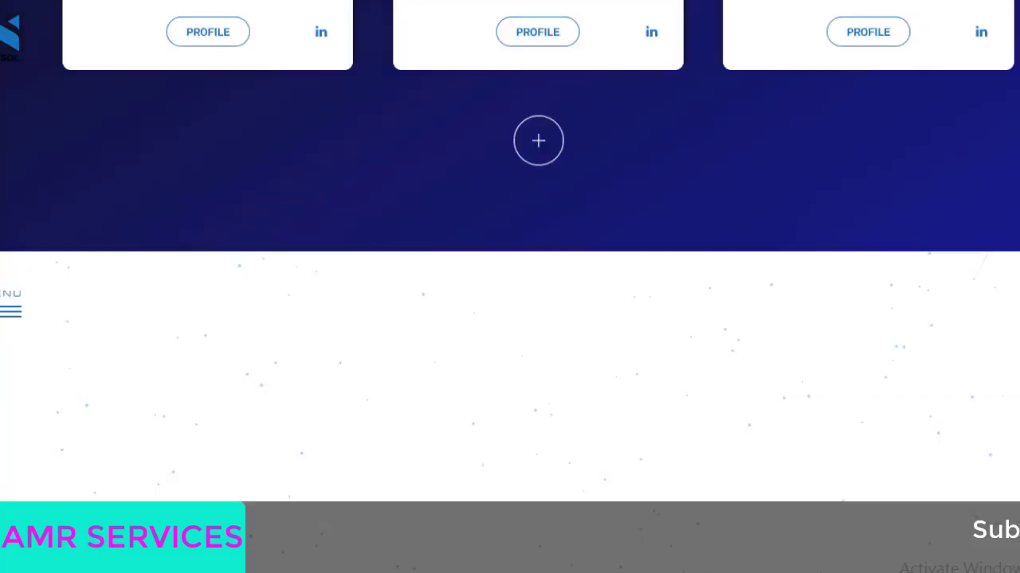
scroll(510, 287, "up", 12)
scroll(510, 287, "up", 12)
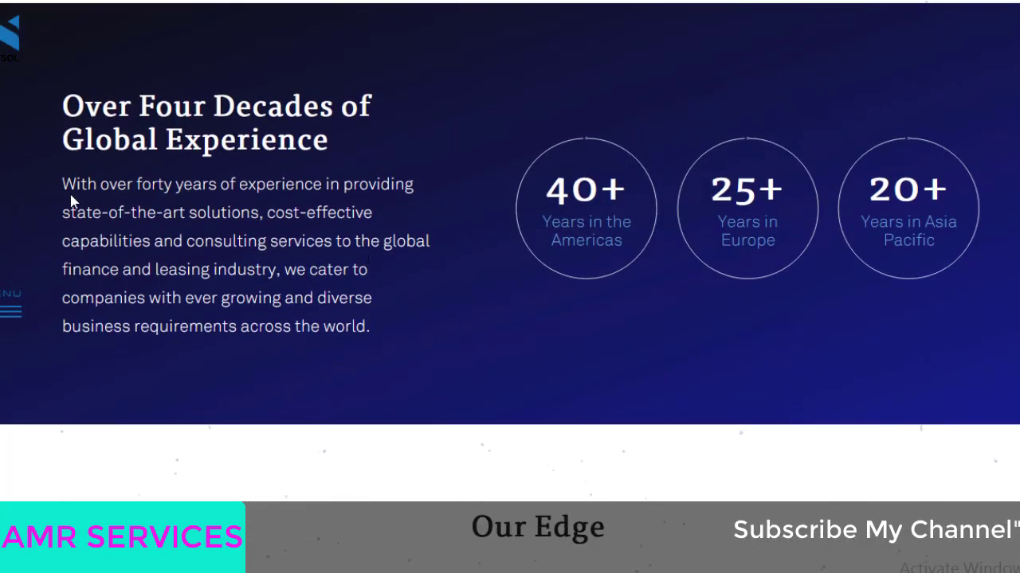
left_click_drag(62, 183, 215, 270)
right_click(215, 271)
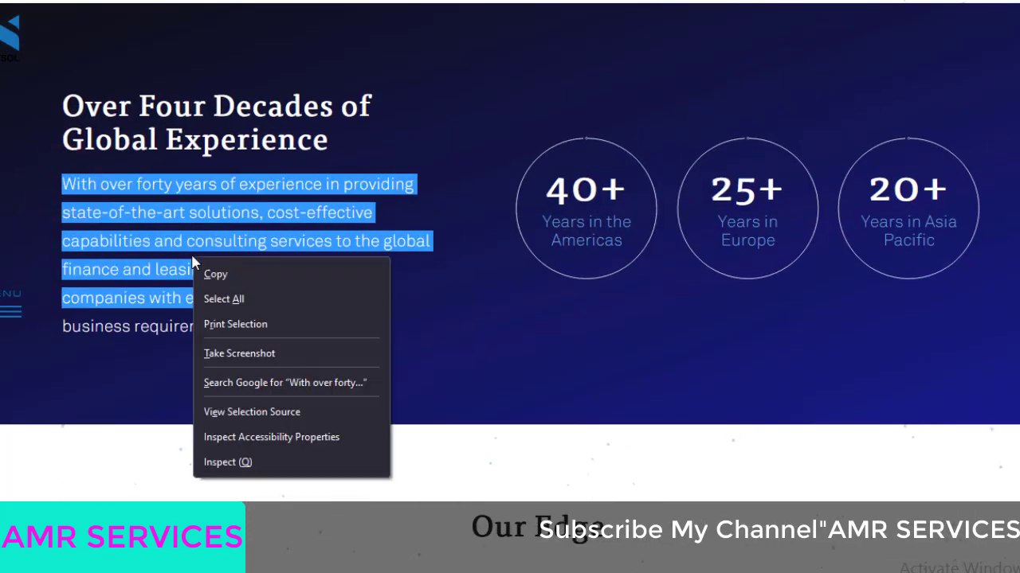
left_click(213, 272)
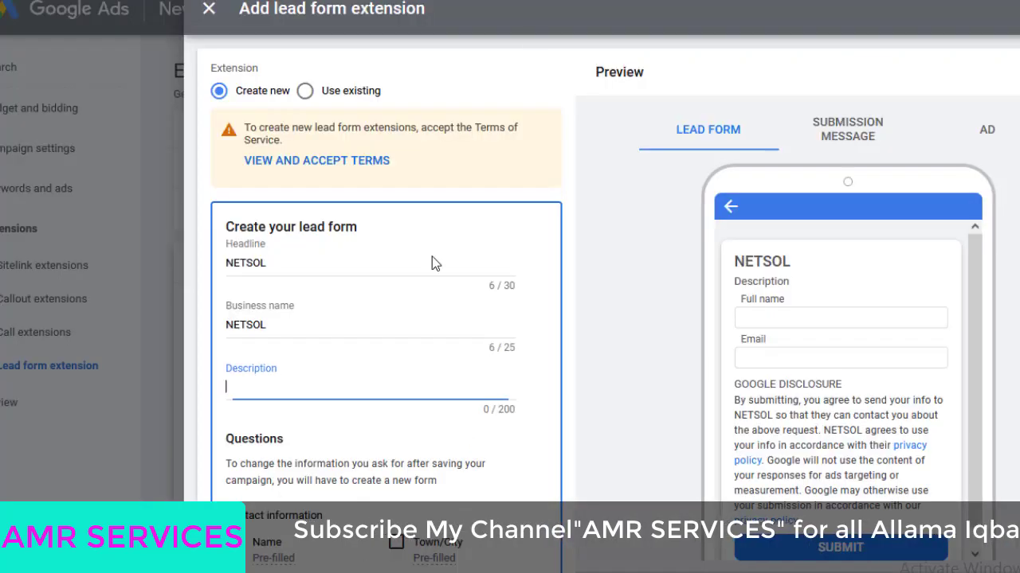
Step: Paste the copied text into the lead form's Description and trim it to end at "we cater to companies"
right_click(258, 388)
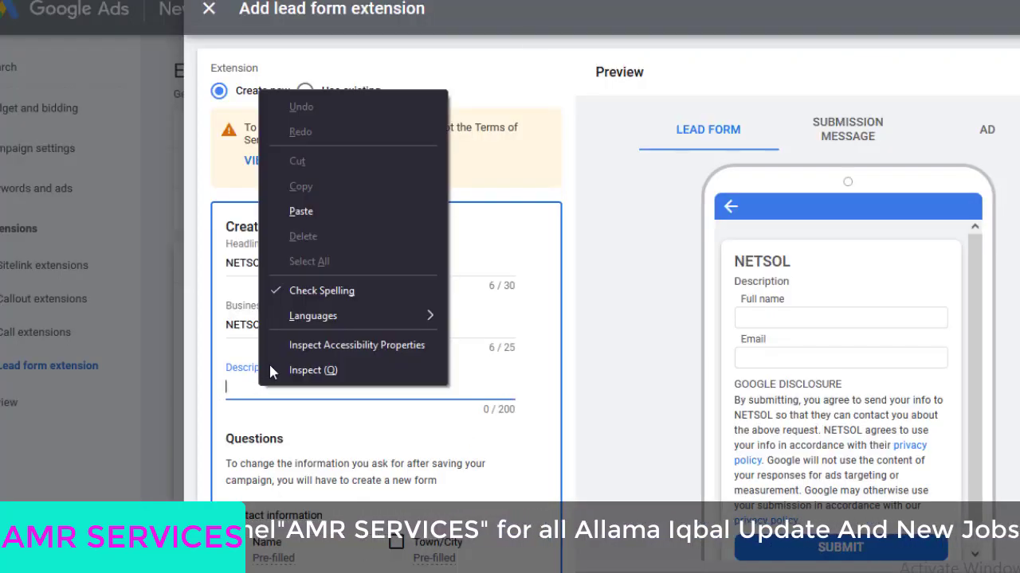
left_click(318, 208)
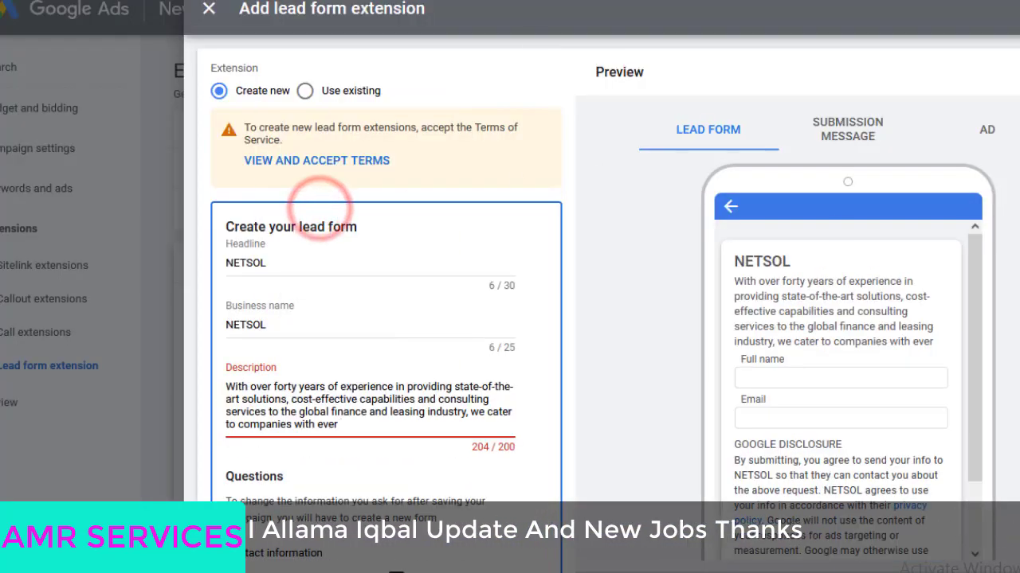
left_click(348, 427)
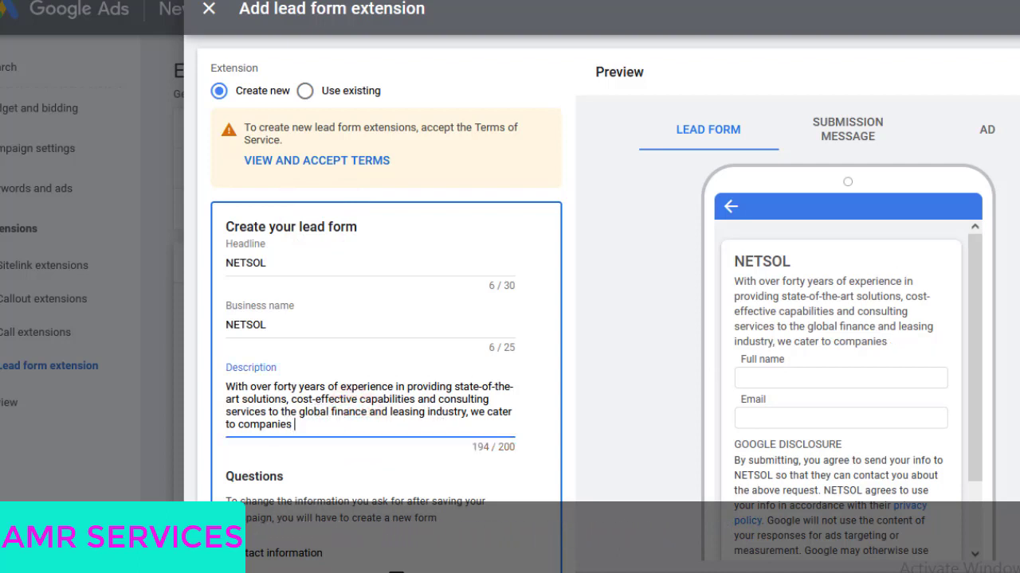
Step: Include Name as full name and Email as contact information questions in the lead form
scroll(387, 318, "down", 3)
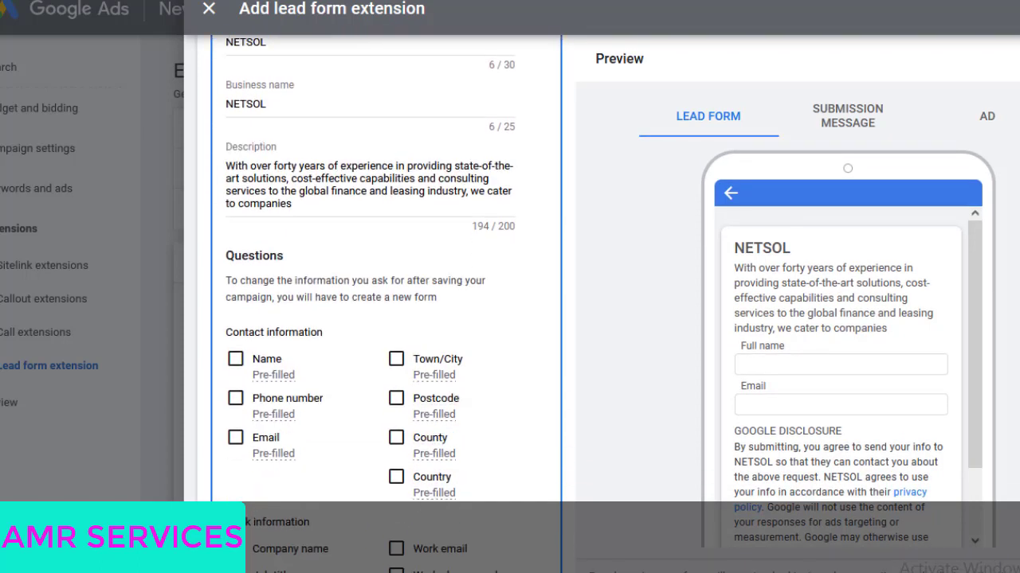
scroll(386, 318, "down", 1)
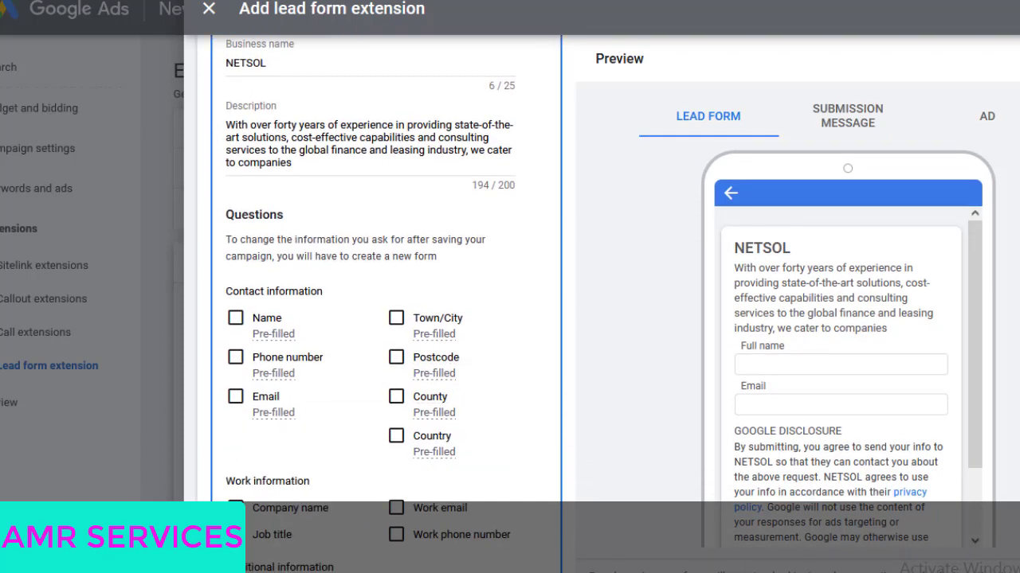
left_click(236, 319)
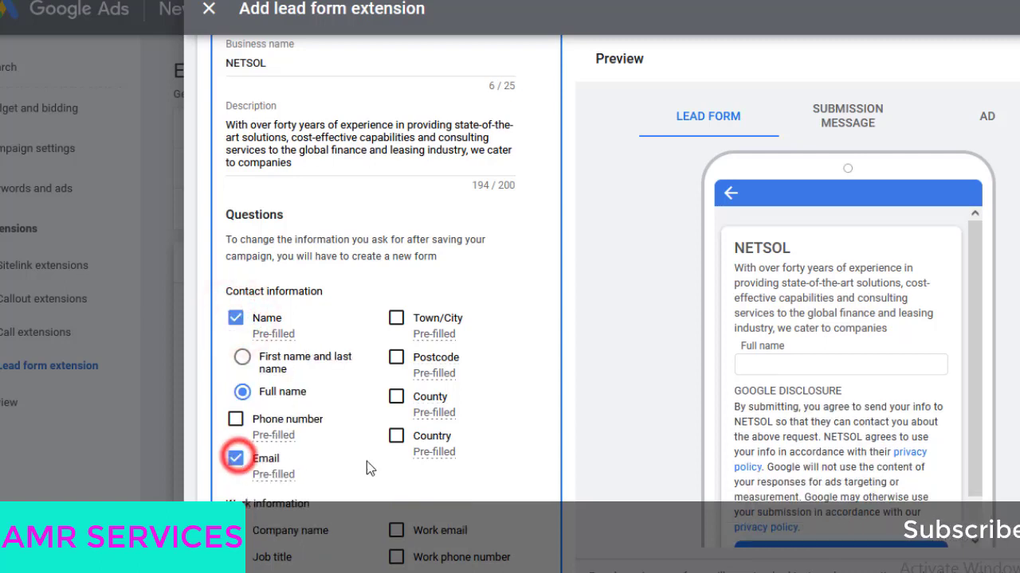
Step: Add the qualifying question "How many years of work experience do you have?" to the lead form with Short answer as its answer type
scroll(682, 382, "down", 3)
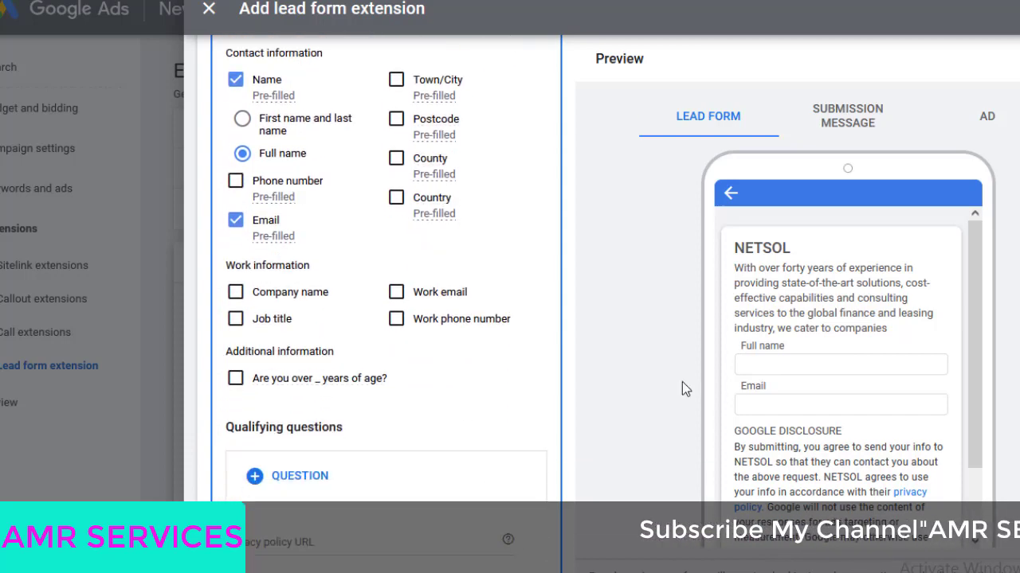
left_click(290, 478)
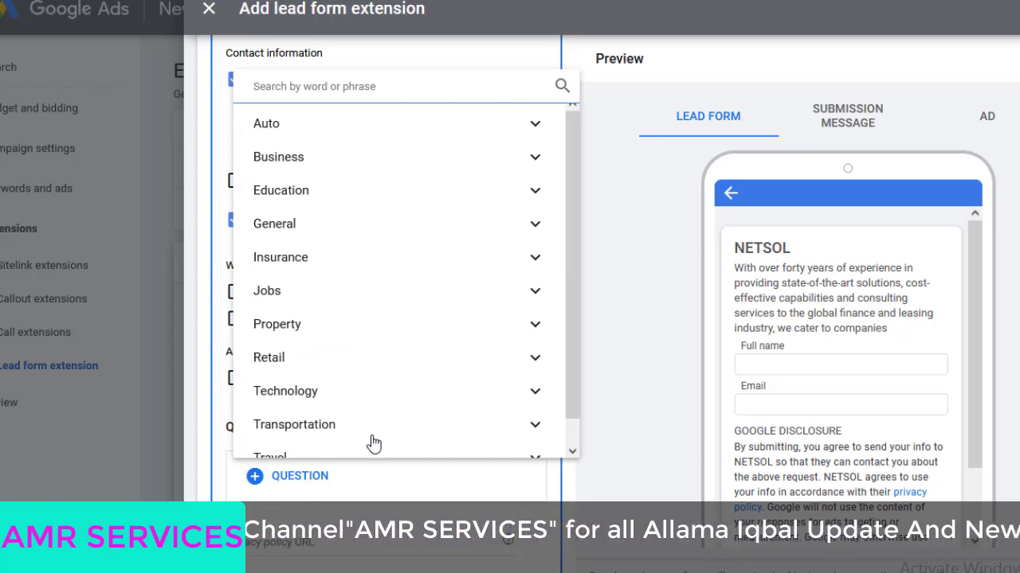
type("w")
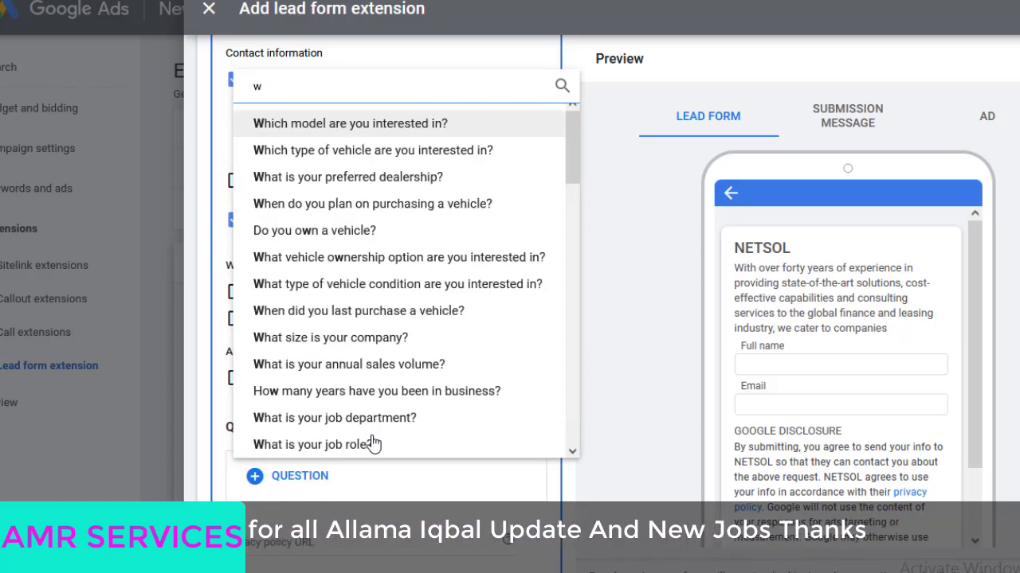
type("ork")
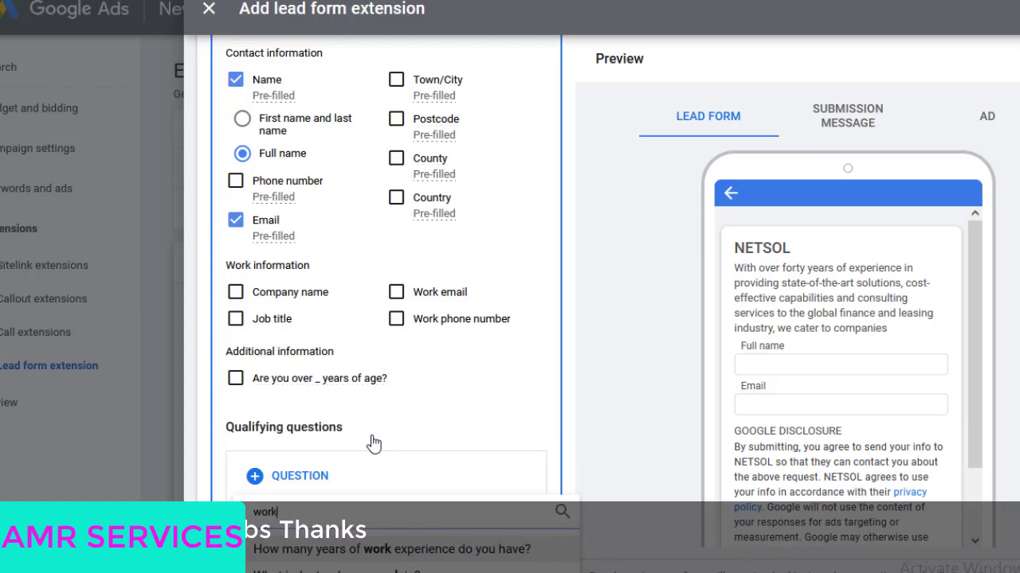
left_click(487, 551)
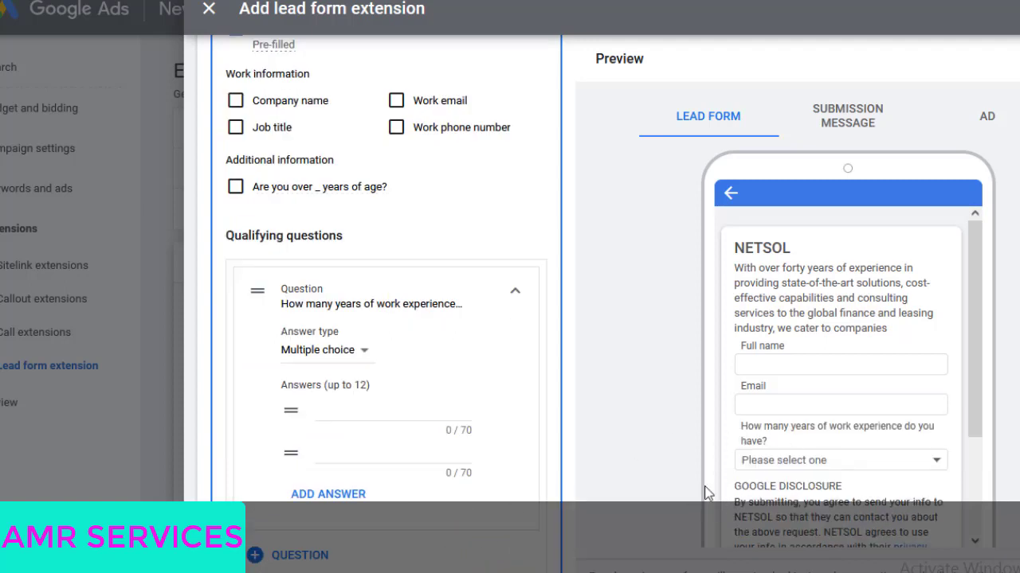
left_click(364, 352)
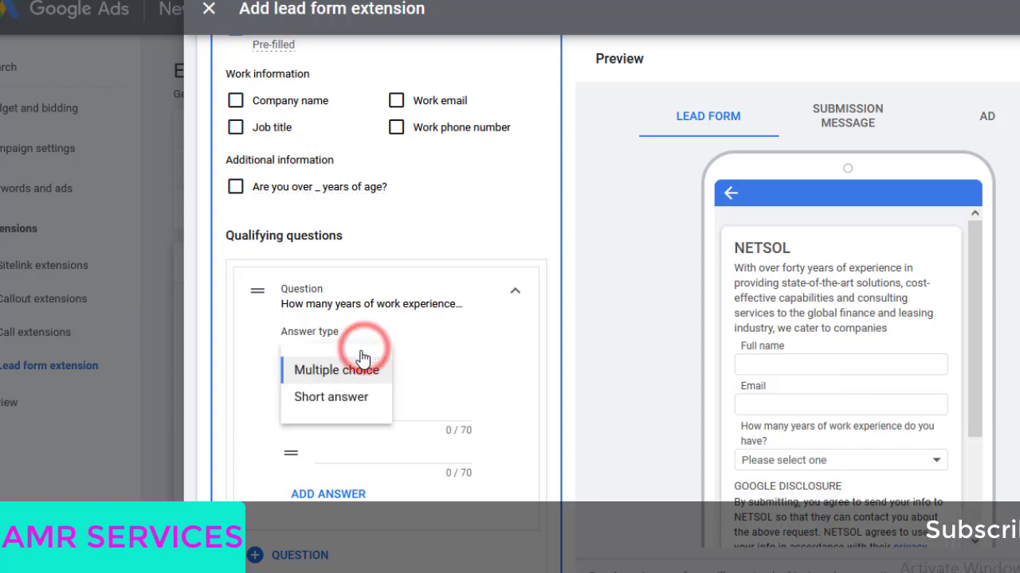
left_click(328, 396)
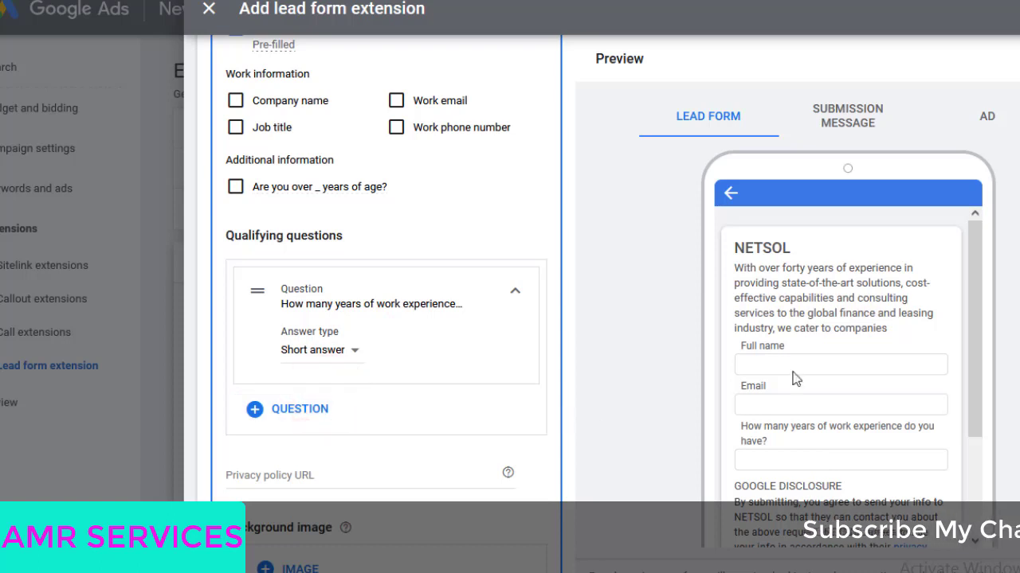
scroll(385, 303, "down", 2)
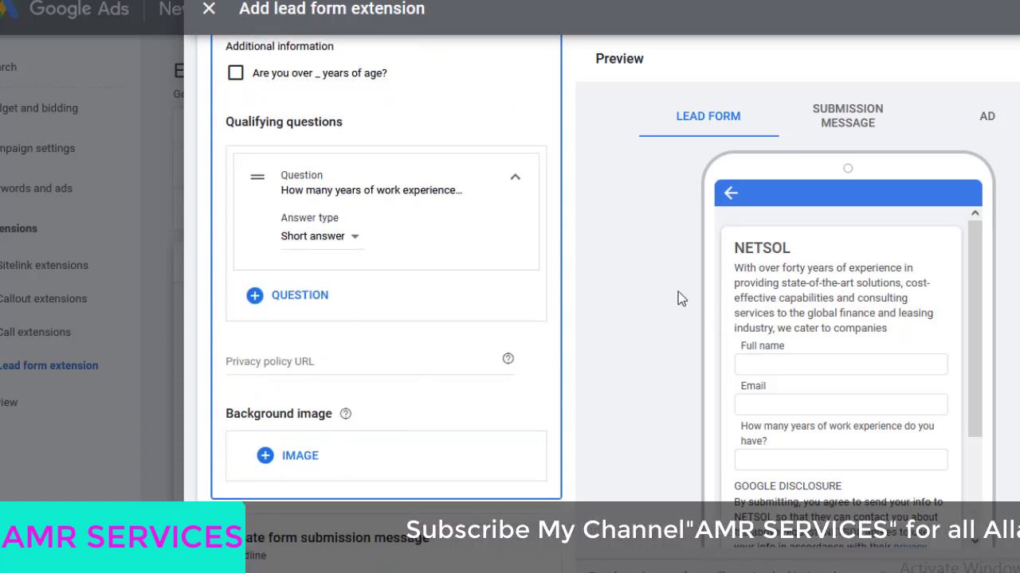
scroll(386, 302, "down", 2)
scroll(385, 303, "down", 2)
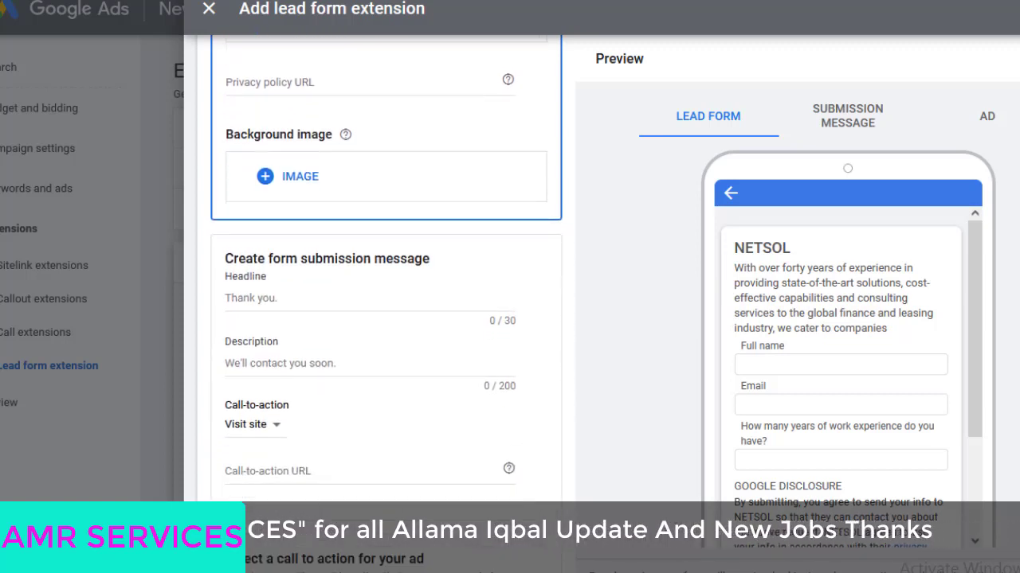
left_click(804, 119)
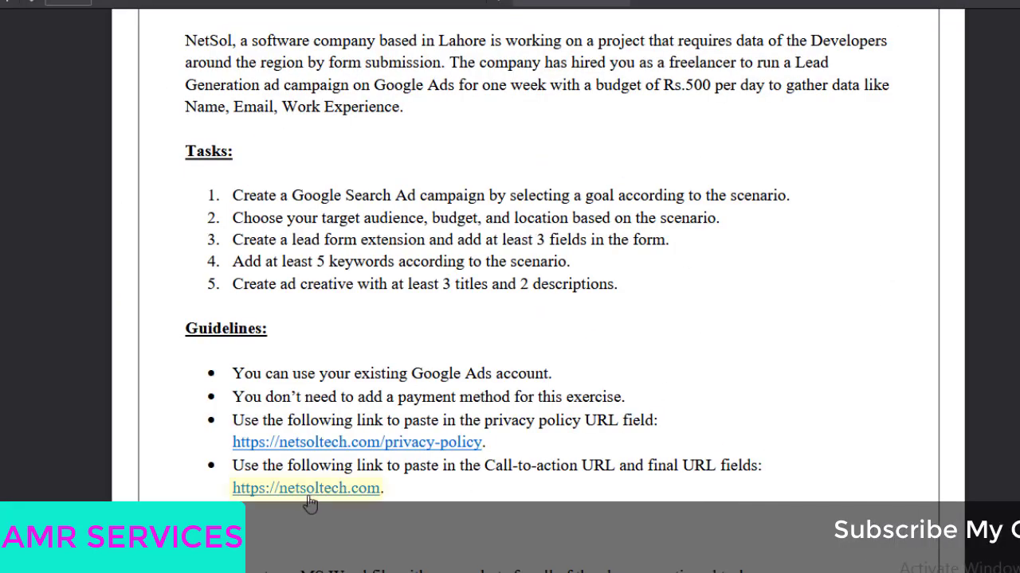
right_click(309, 498)
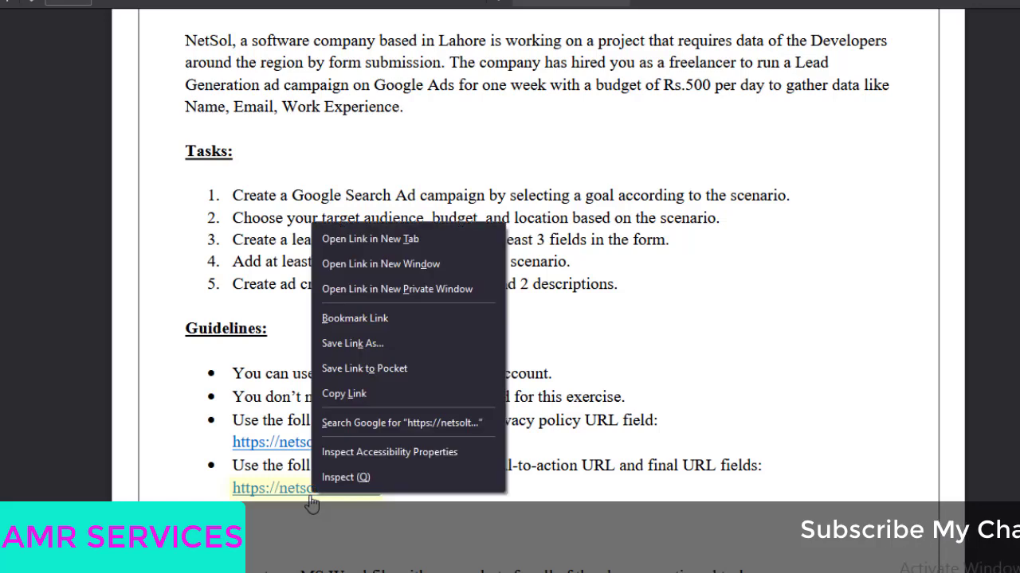
left_click(356, 394)
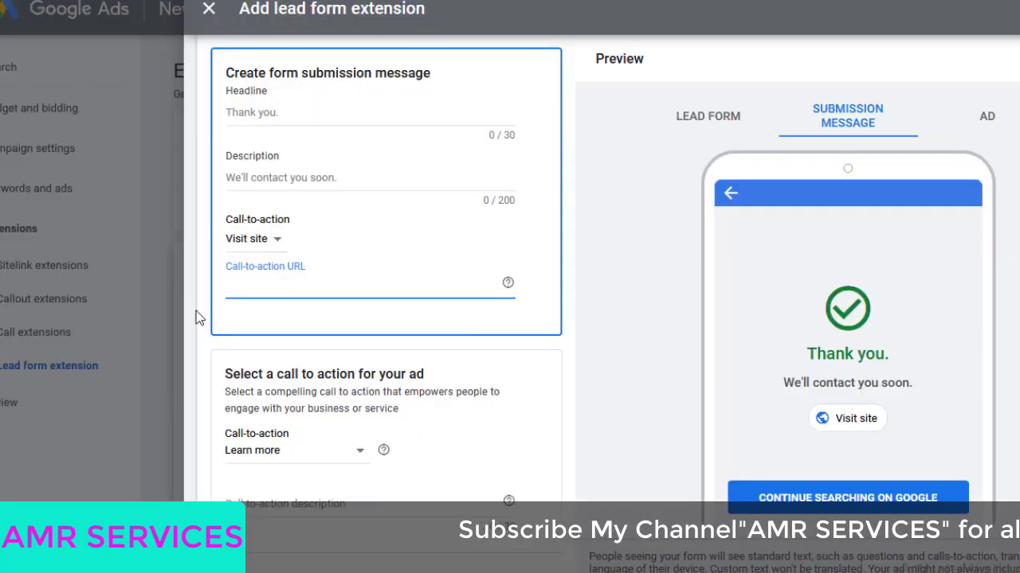
right_click(244, 292)
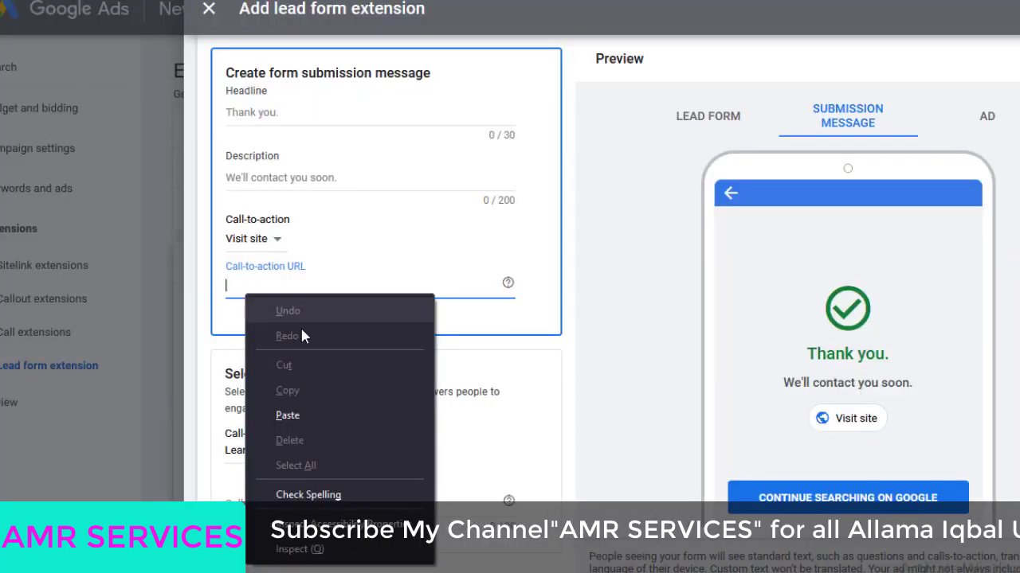
left_click(288, 416)
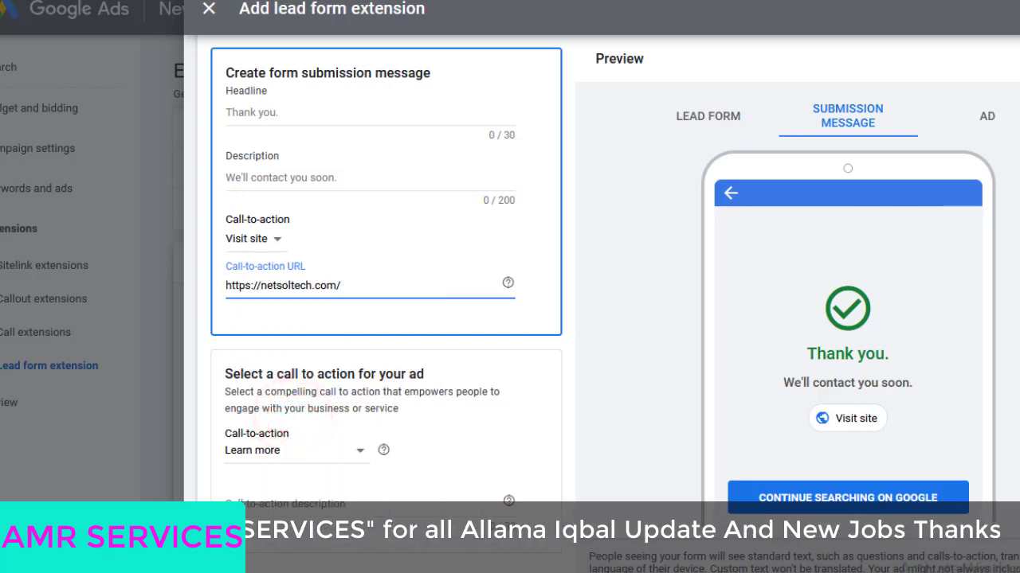
Step: Set the ad's call-to-action for the lead form to Apply now
scroll(386, 318, "down", 3)
scroll(387, 319, "up", 1)
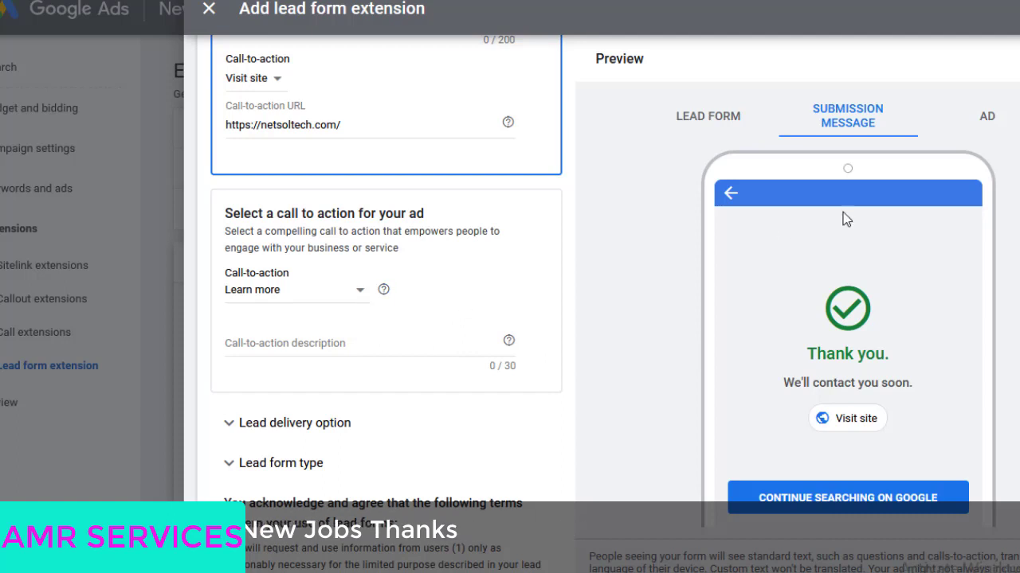
left_click(354, 297)
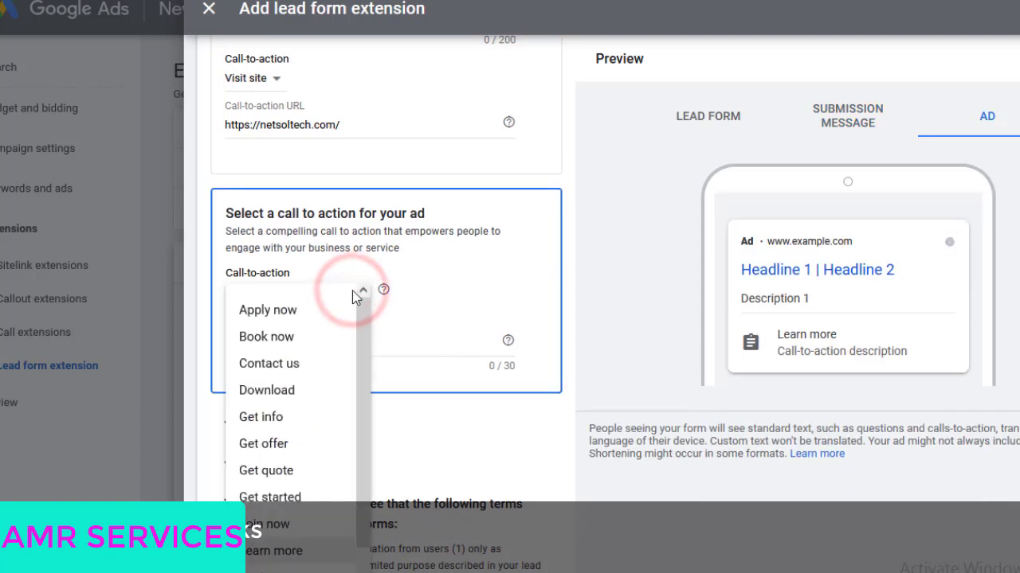
left_click(277, 315)
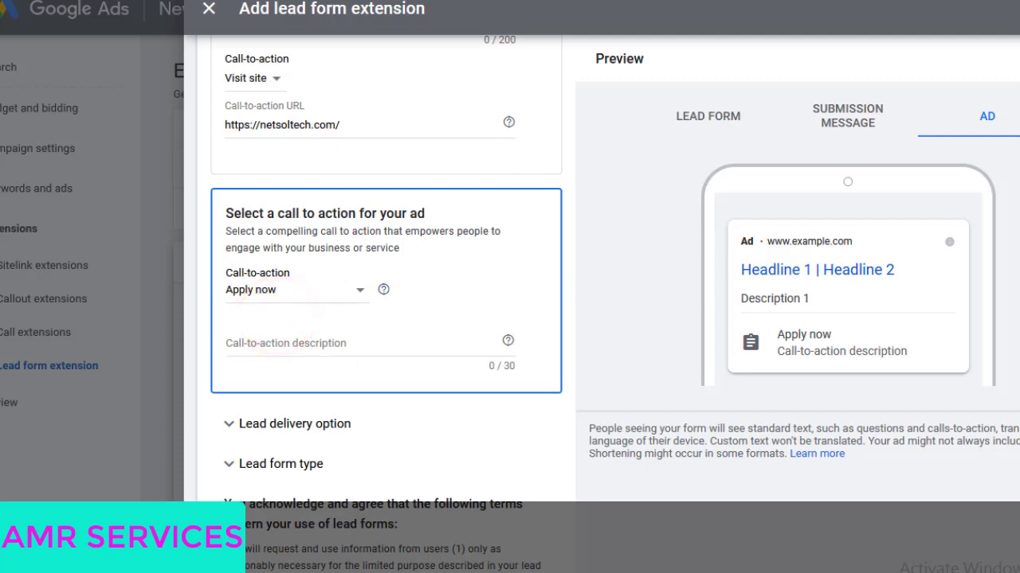
Step: Capture a screenshot of the filled-in lead form and paste it on a new line below task 3 in the Word document
scroll(386, 295, "down", 5)
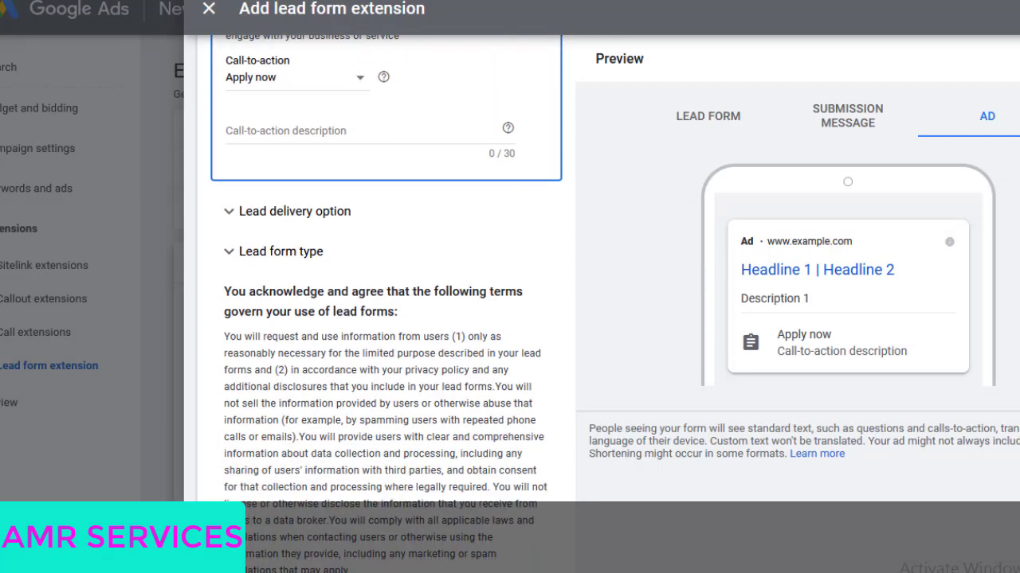
scroll(386, 295, "down", 2)
scroll(386, 295, "up", 15)
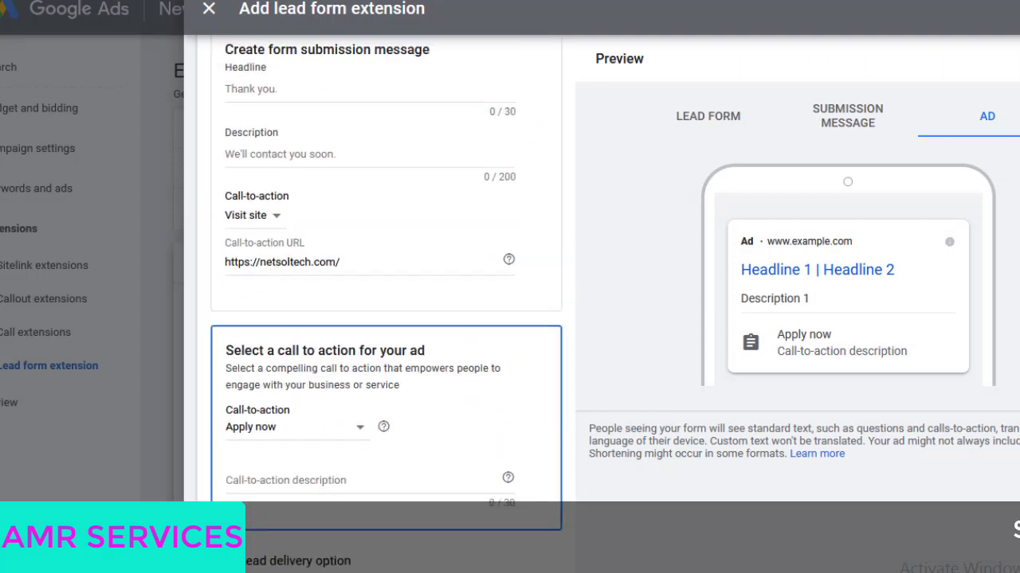
scroll(386, 294, "up", 4)
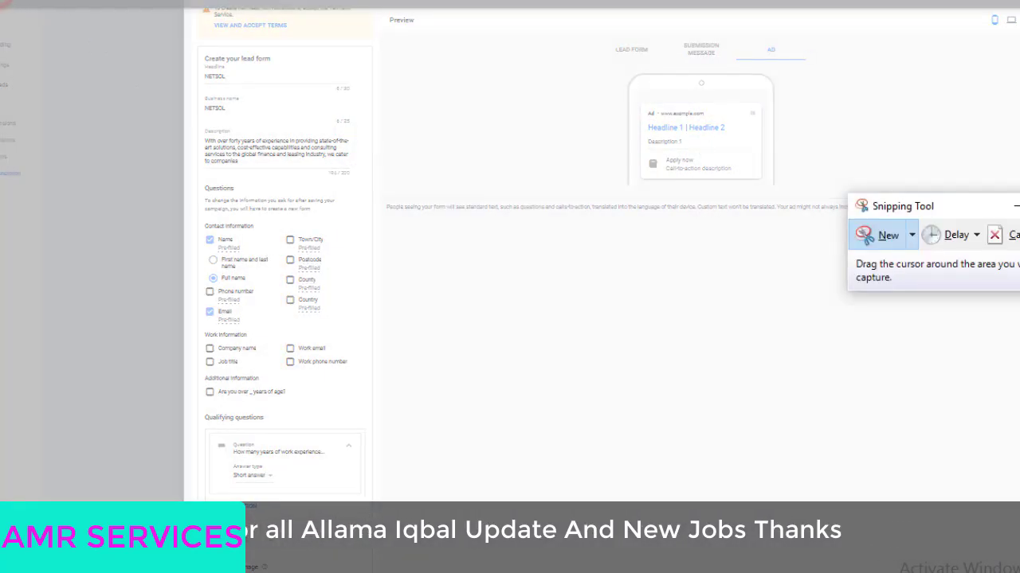
left_click_drag(380, 11, 1018, 514)
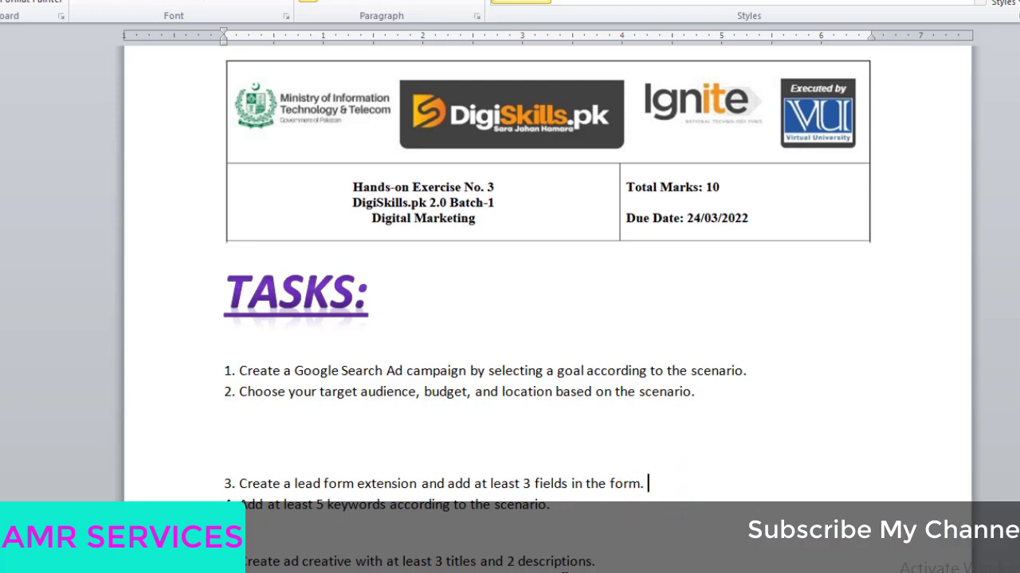
key("Return")
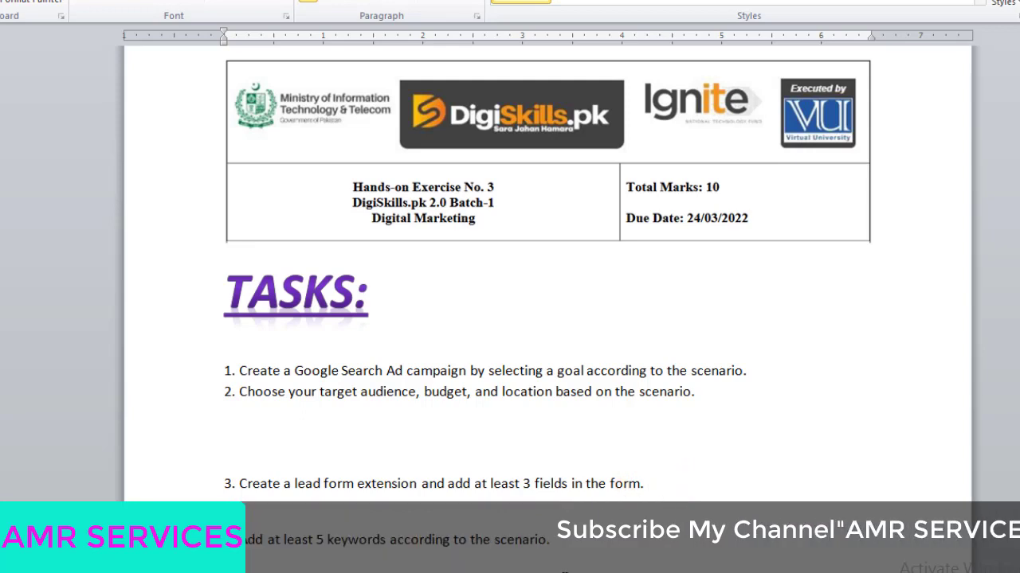
key("ctrl+v")
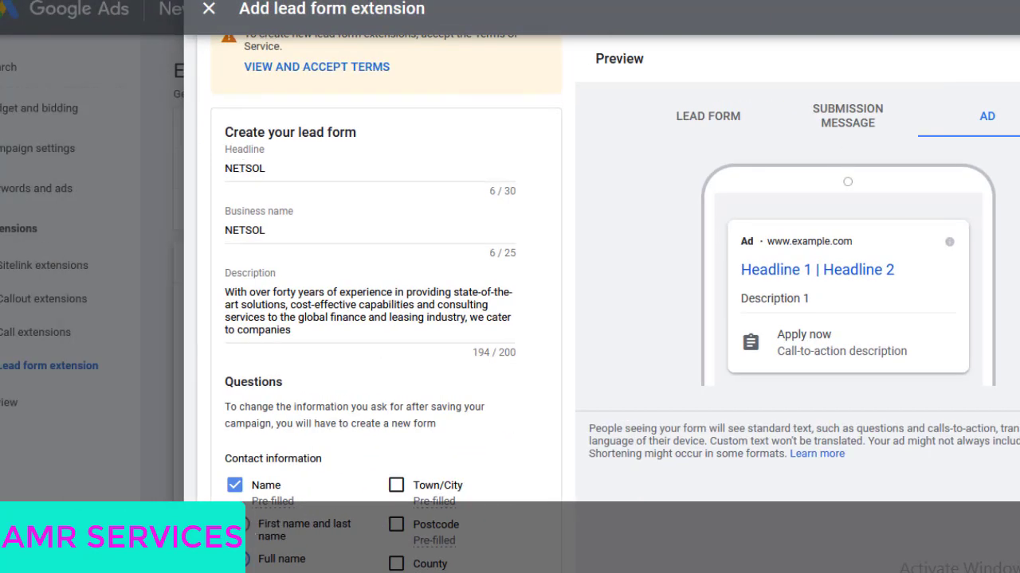
Step: Close the lead form extension without saving it and open the campaign's Review page
scroll(386, 271, "down", 15)
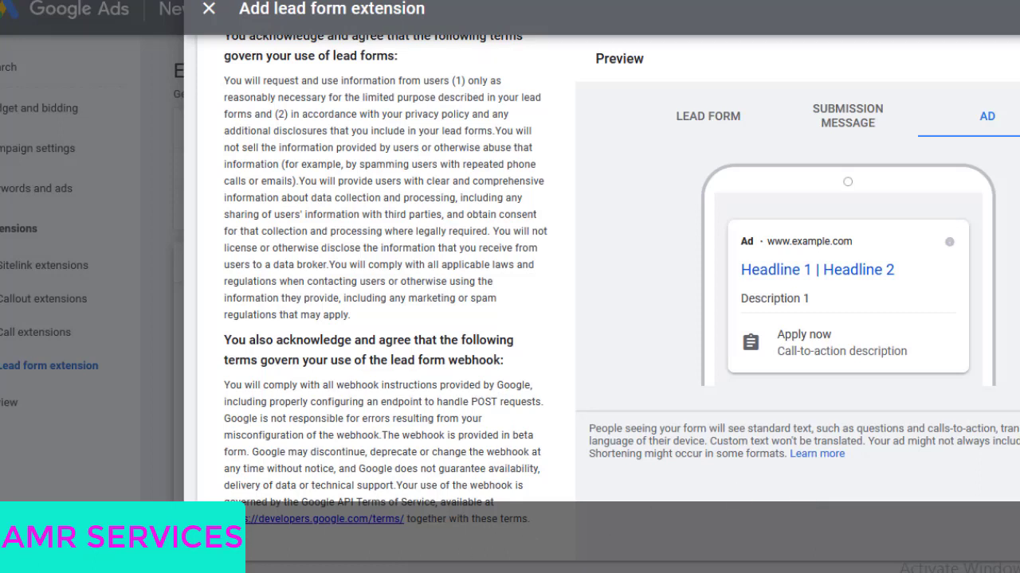
left_click(209, 10)
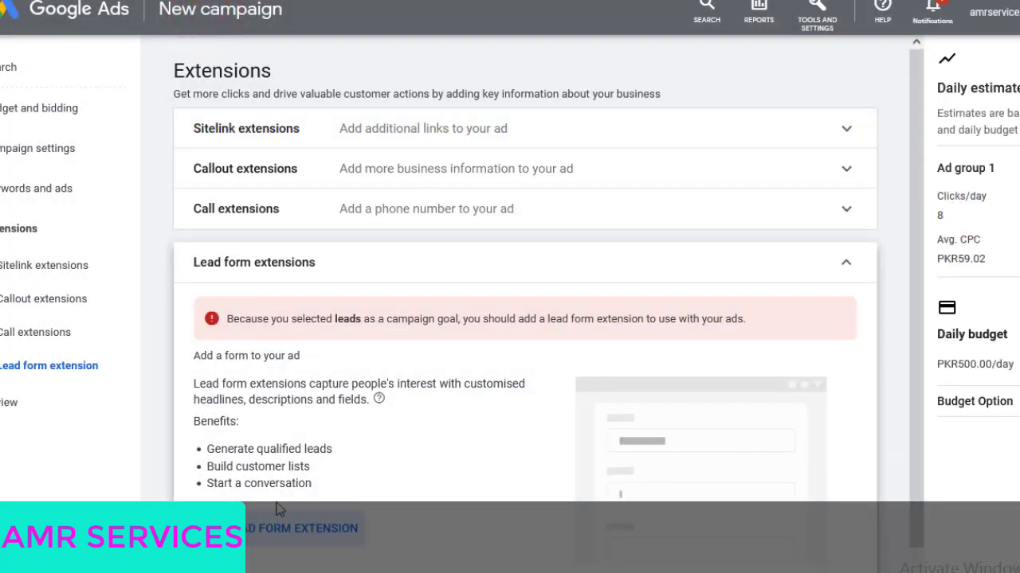
left_click(22, 412)
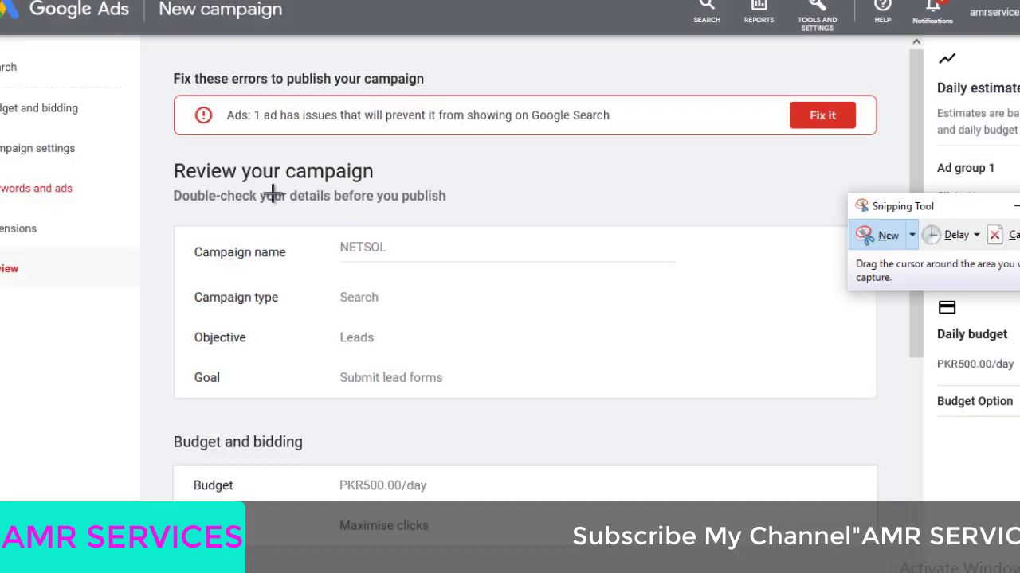
Step: Snip the "Review your campaign" summary with name, type, objective and goal, and paste it below task 1 in the Word document
left_click_drag(165, 148, 890, 414)
left_click(244, 53)
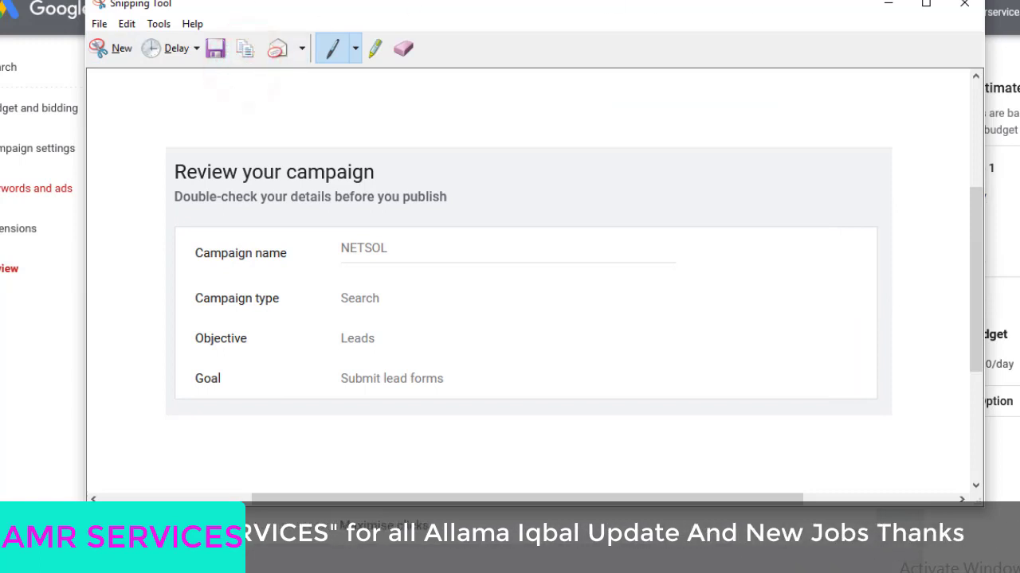
left_click(885, 7)
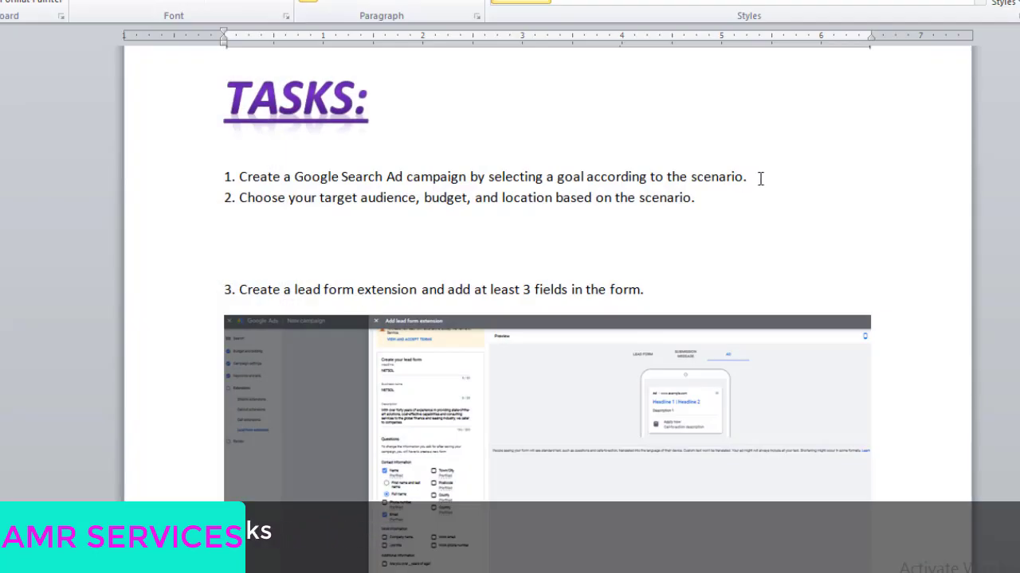
key("Return")
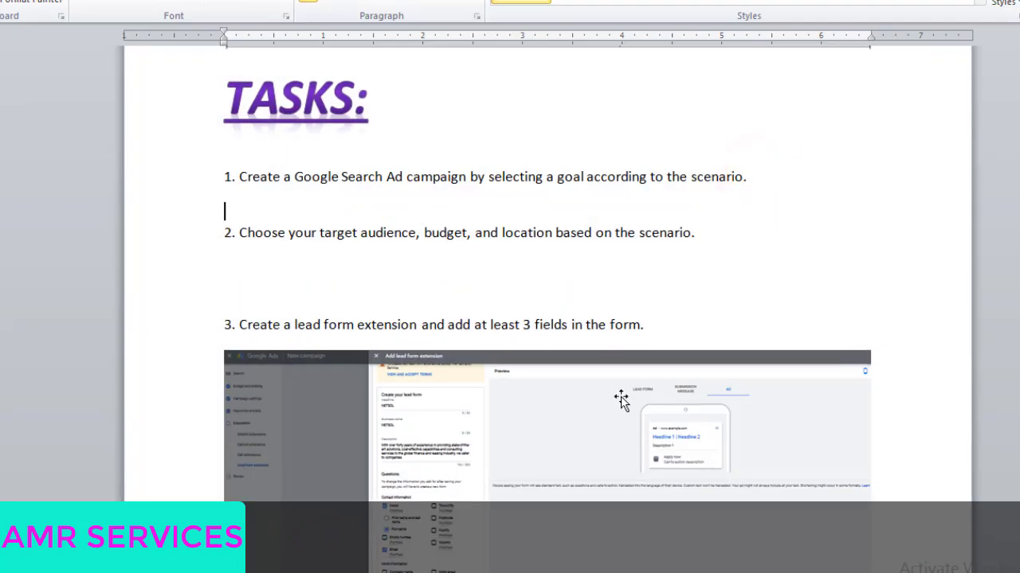
key("ctrl+v")
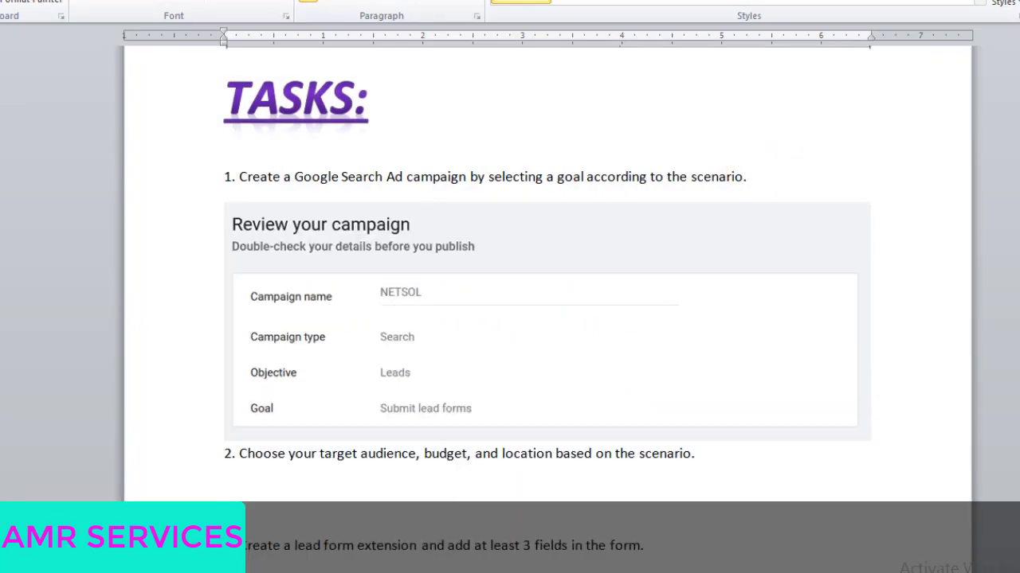
Step: Capture the Budget and bidding and Campaign settings sections of the campaign review as a new snip
scroll(871, 200, "down", 5)
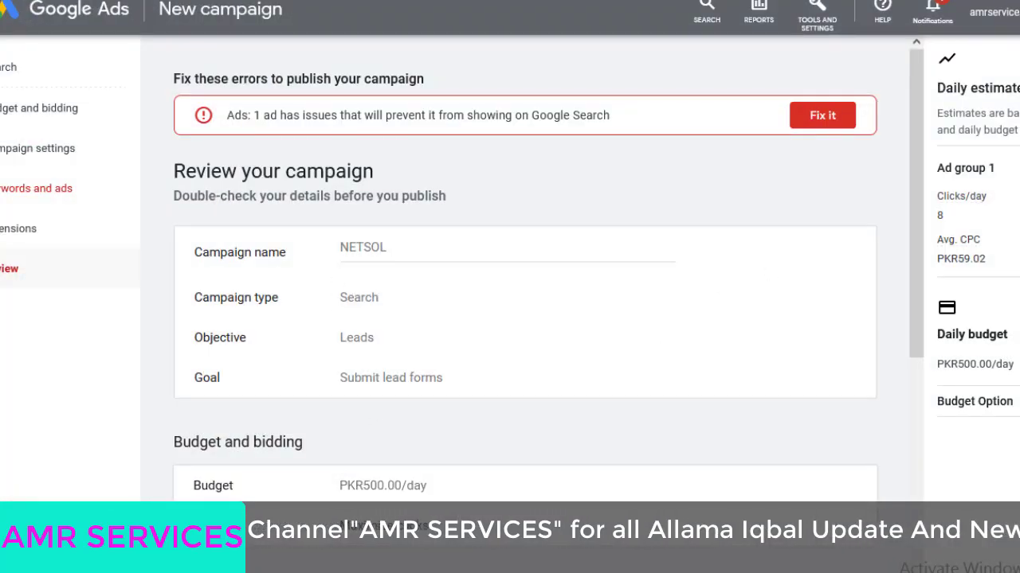
left_click_drag(914, 186, 929, 347)
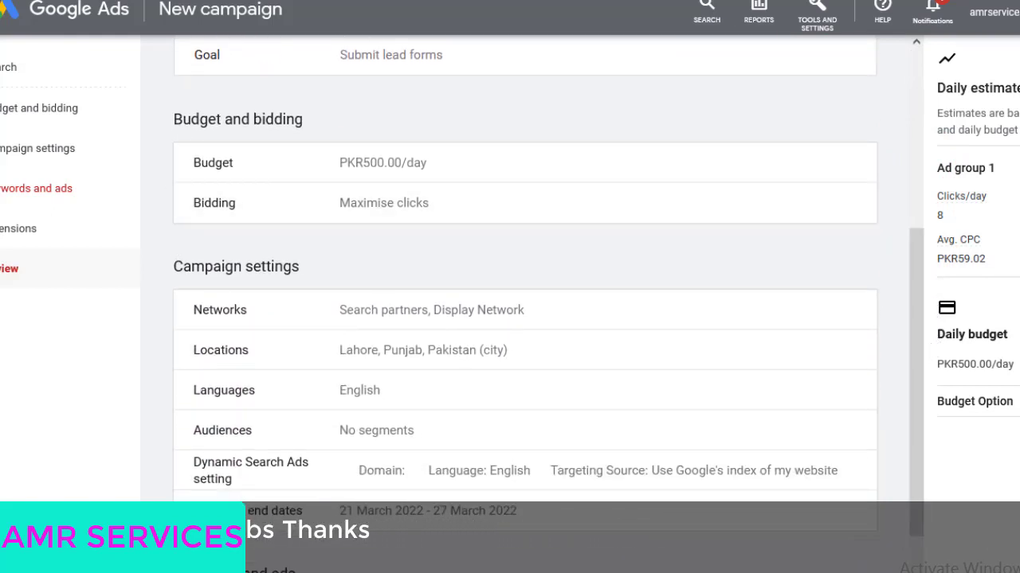
key("alt+Tab")
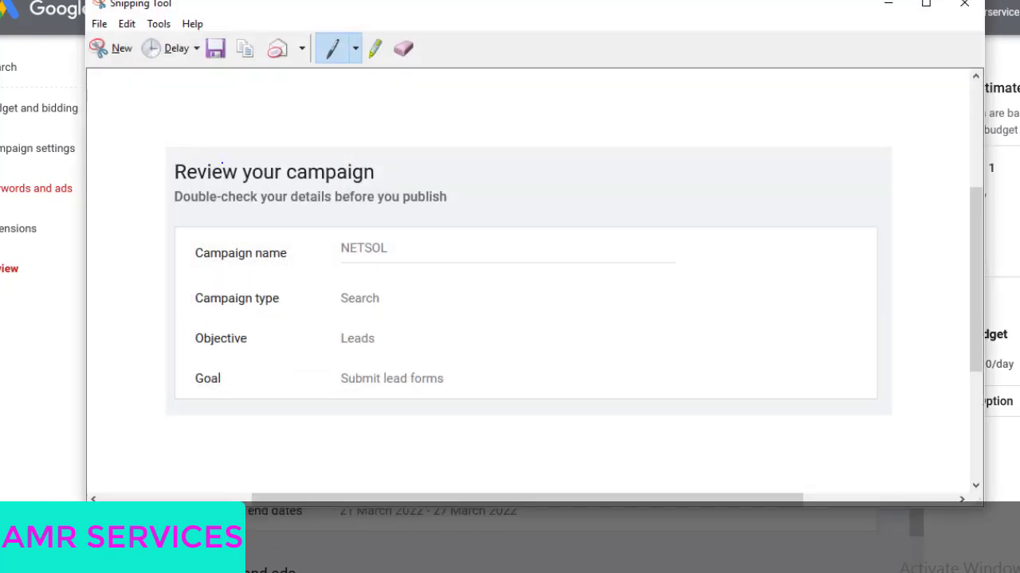
left_click(122, 49)
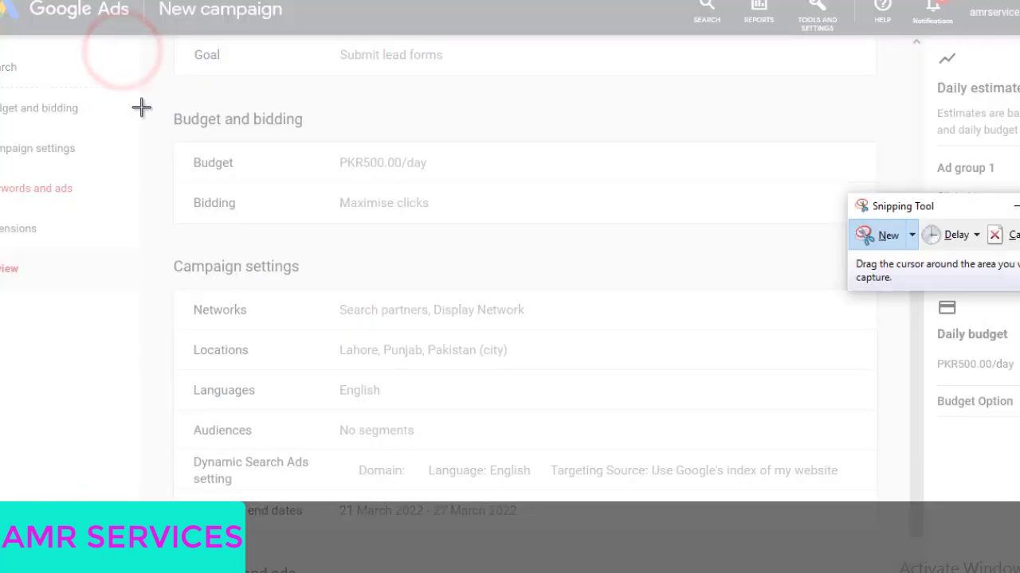
left_click_drag(147, 103, 902, 546)
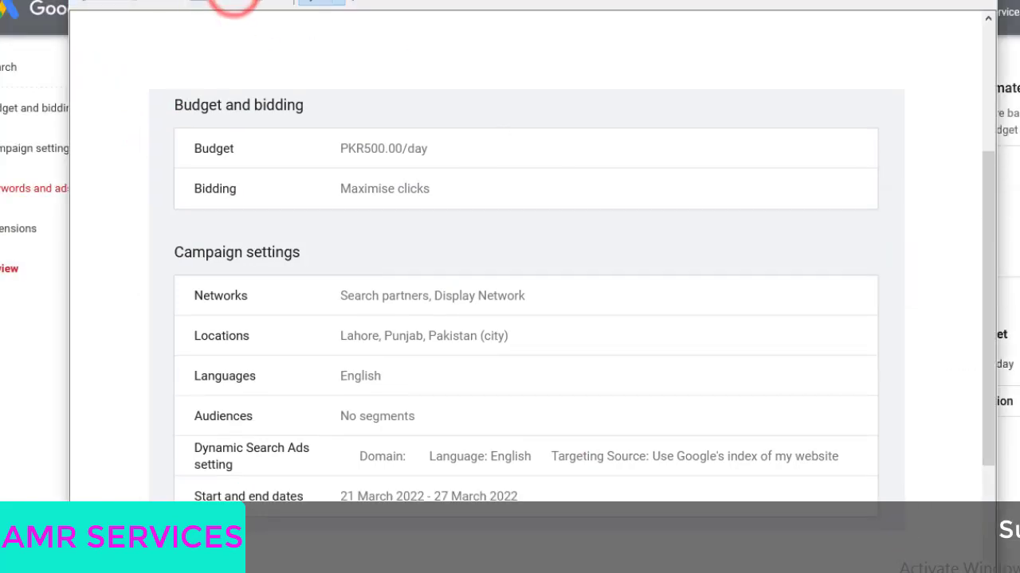
Step: Close the snip and paste the budget and campaign settings capture on a new line below task 2 in the Word document
key("alt+F4")
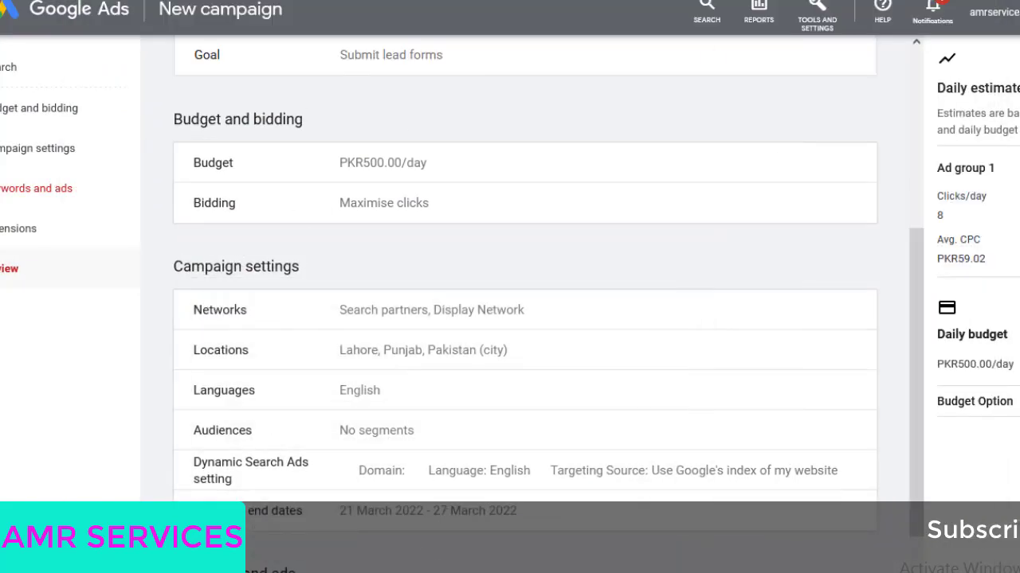
key("alt+Tab")
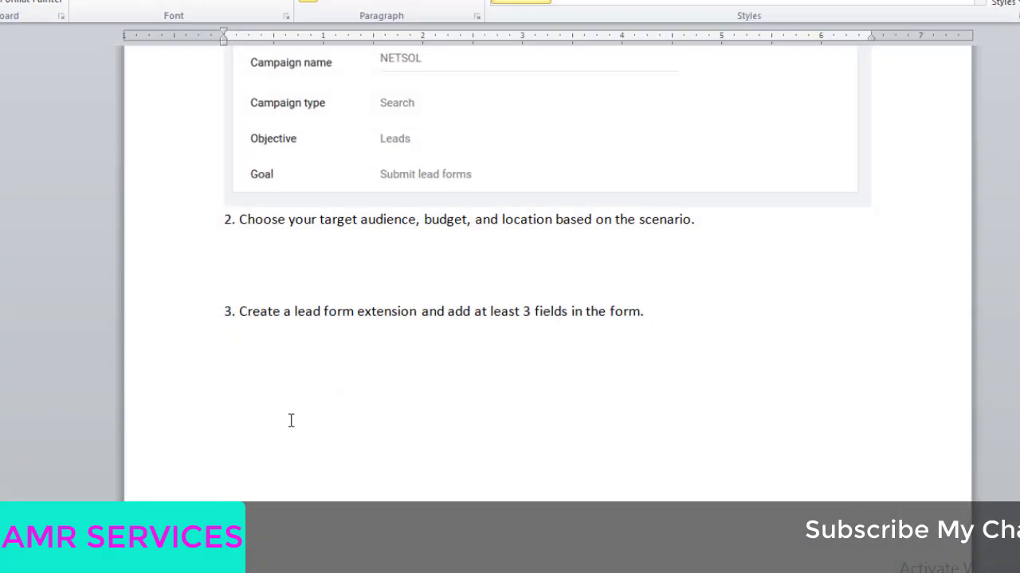
left_click(693, 230)
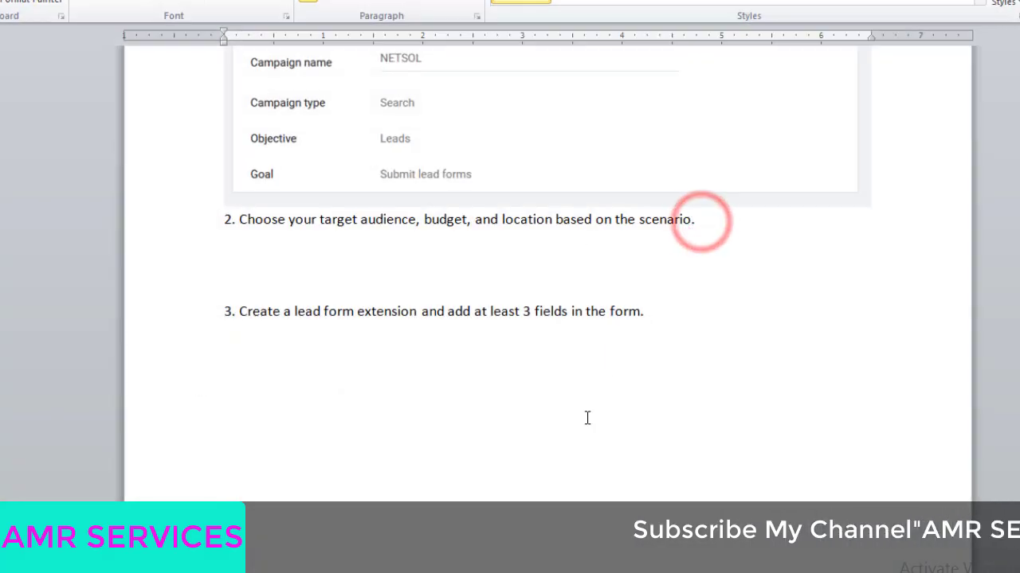
key("Return")
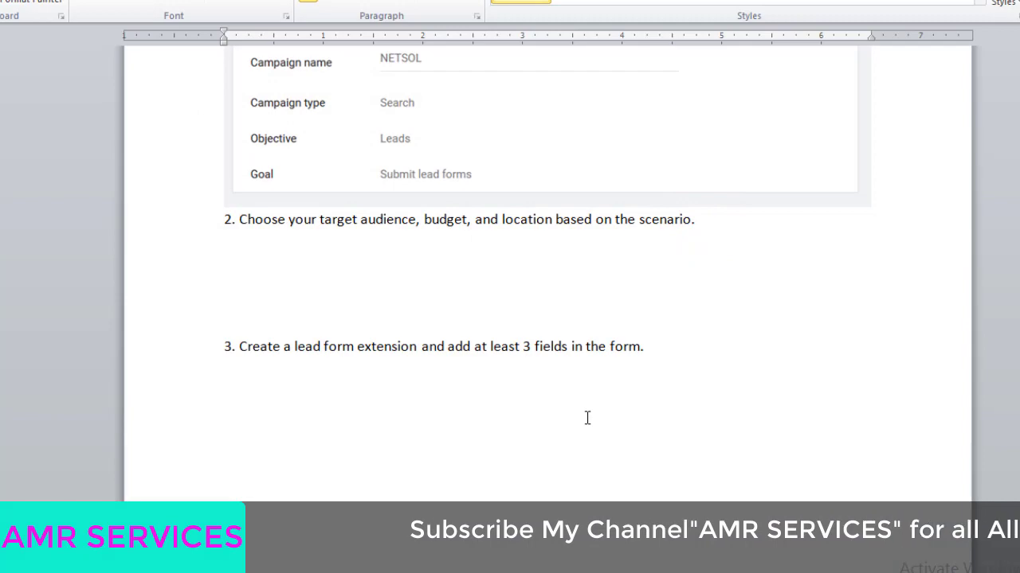
key("ctrl+v")
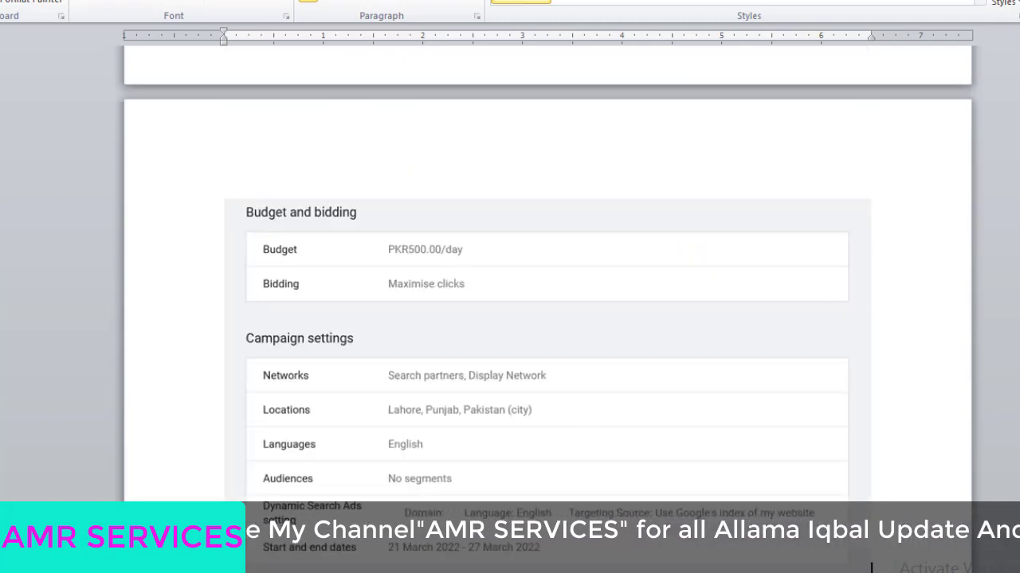
Step: Open the campaign's keywords from the Google Ads review, snip the Enter keywords list of Ad group 1 and copy the snip
scroll(547, 303, "down", 10)
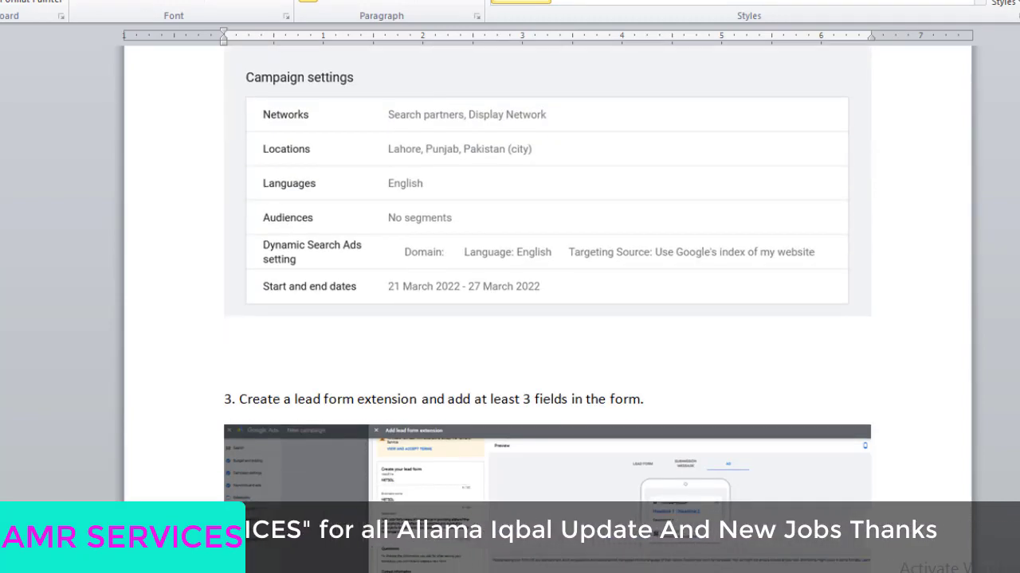
scroll(547, 303, "down", 3)
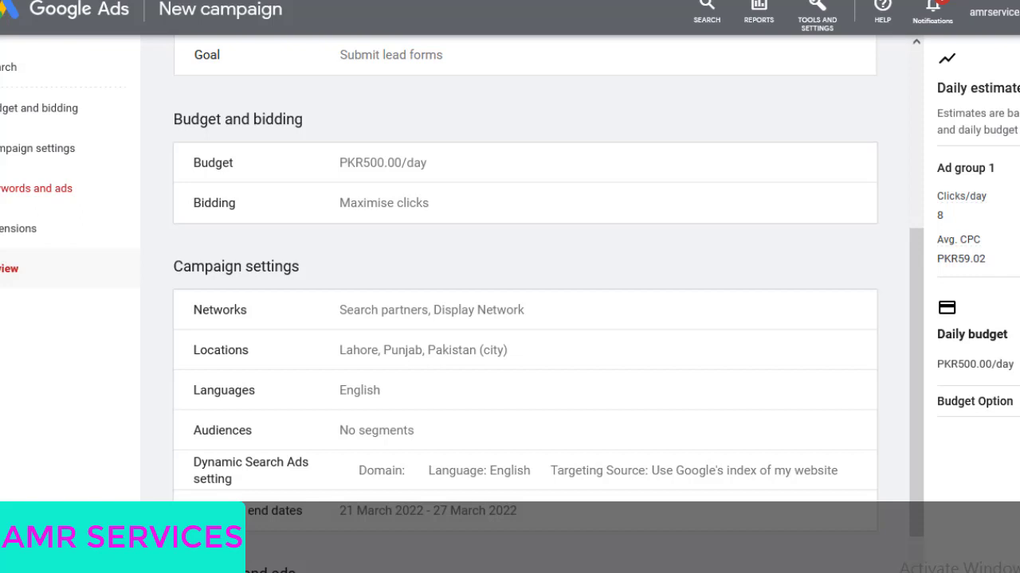
scroll(913, 319, "down", 2)
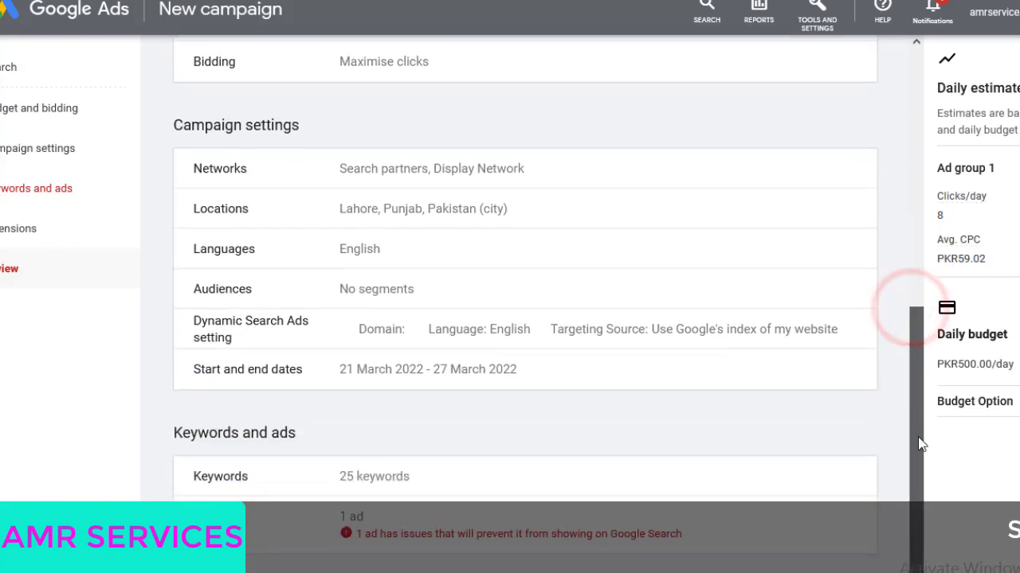
left_click(381, 473)
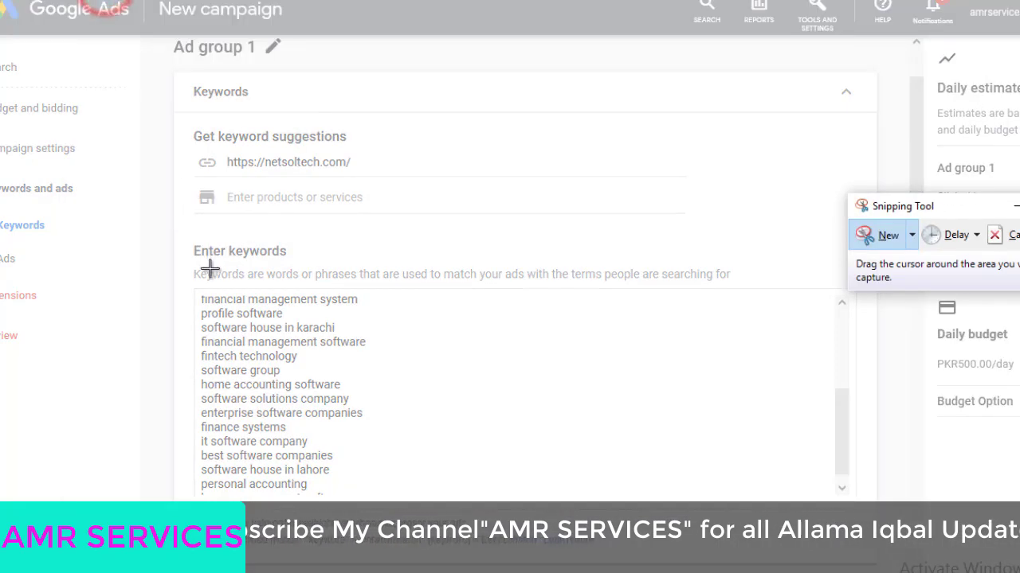
left_click_drag(171, 201, 880, 498)
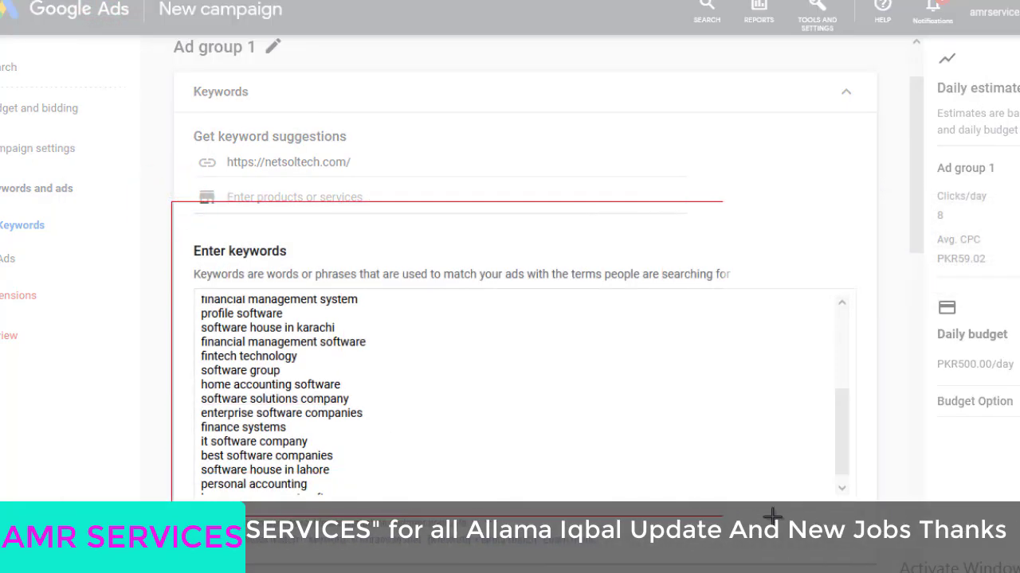
left_click(252, 103)
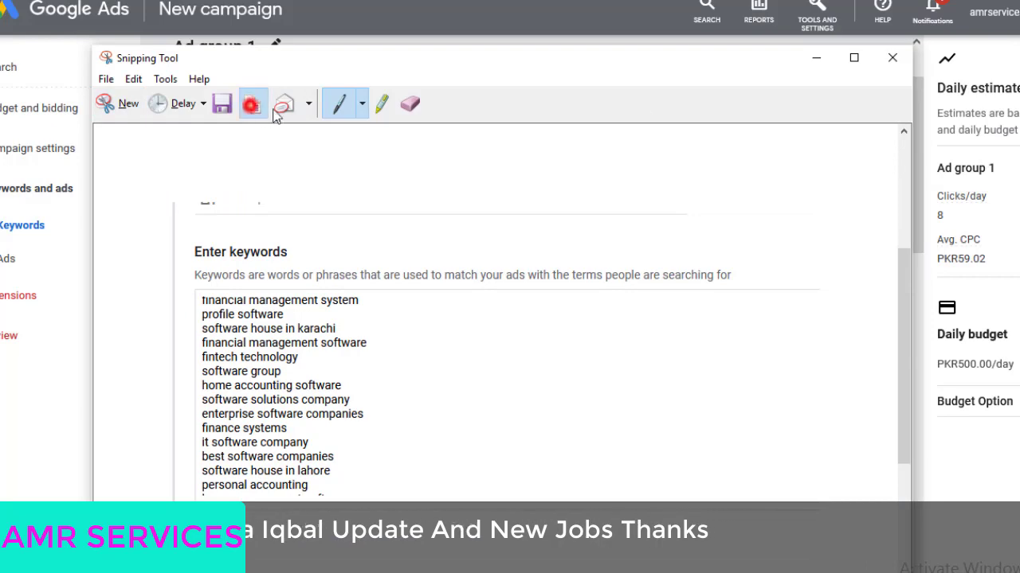
left_click(815, 57)
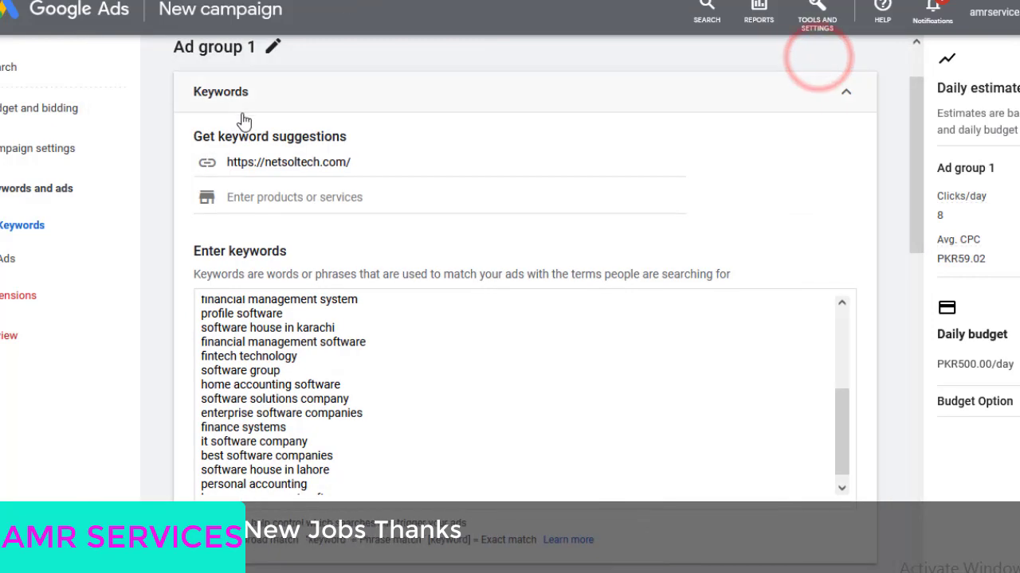
Step: Paste the keyword list snip on a new line below task 4 in the Word document
key("alt+Tab")
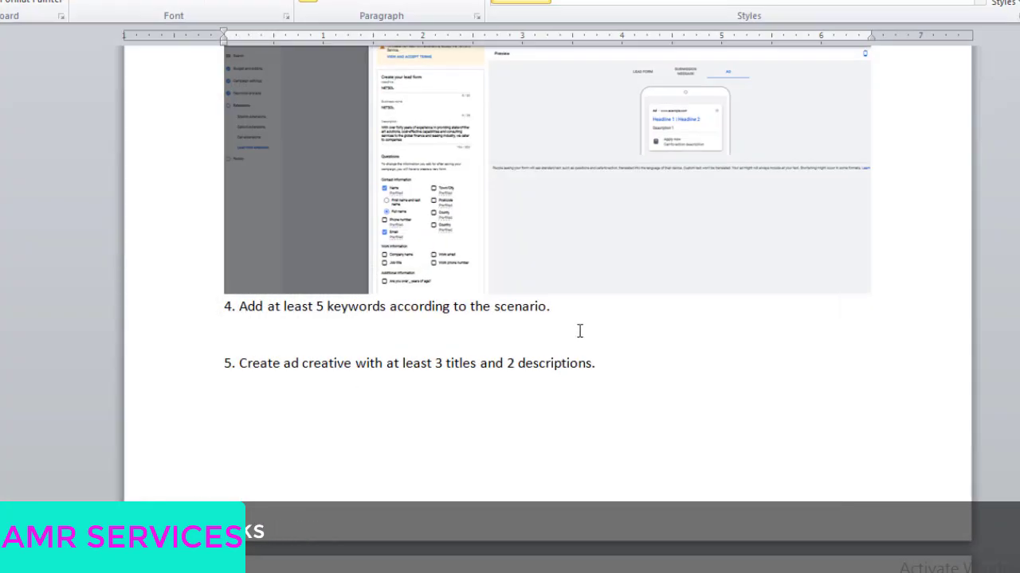
key("Return")
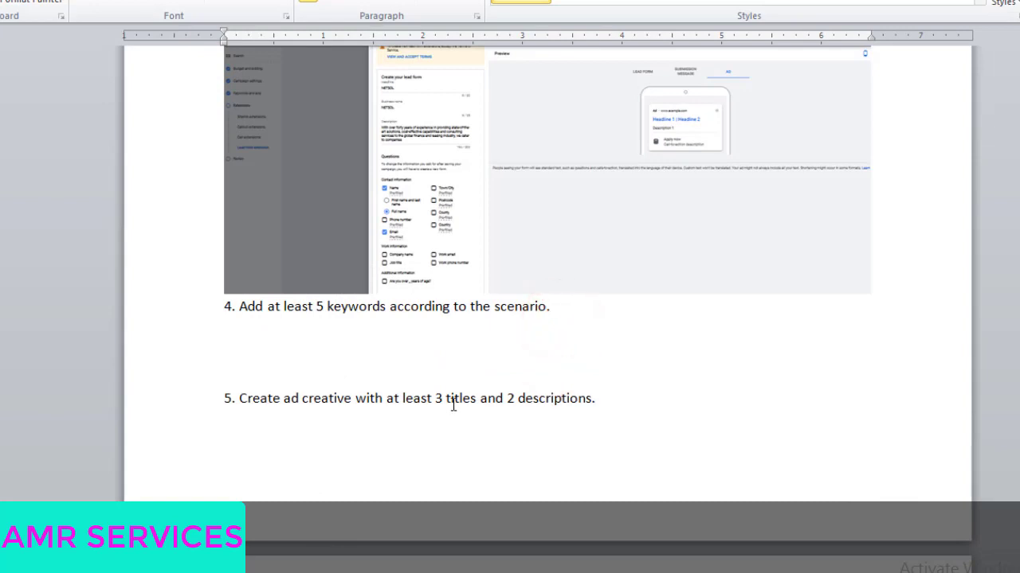
key("ctrl+v")
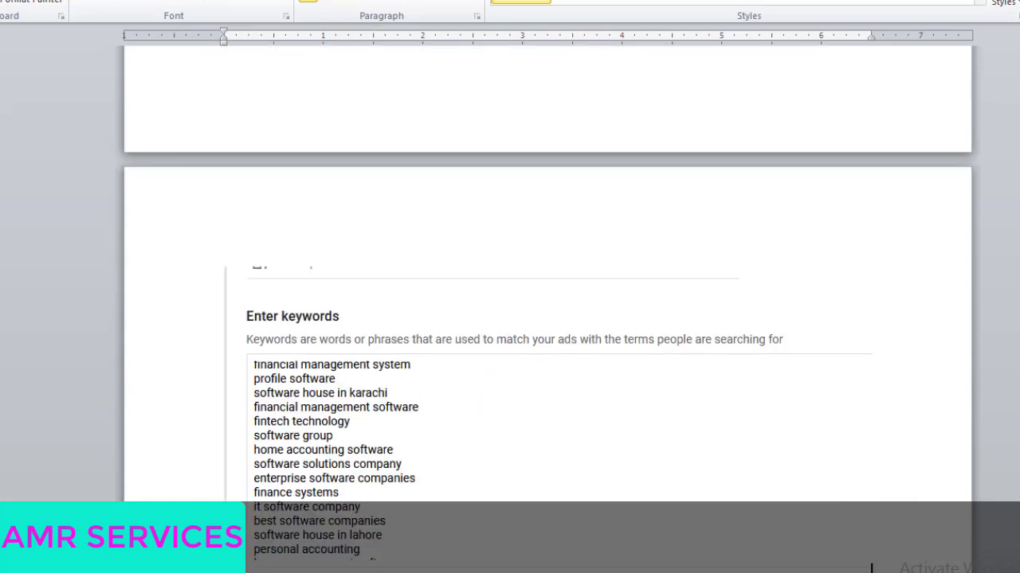
Step: Look over the pasted screenshots in the document and place the cursor after the ad creative image under task 5
scroll(871, 567, "down", 15)
scroll(872, 567, "up", 7)
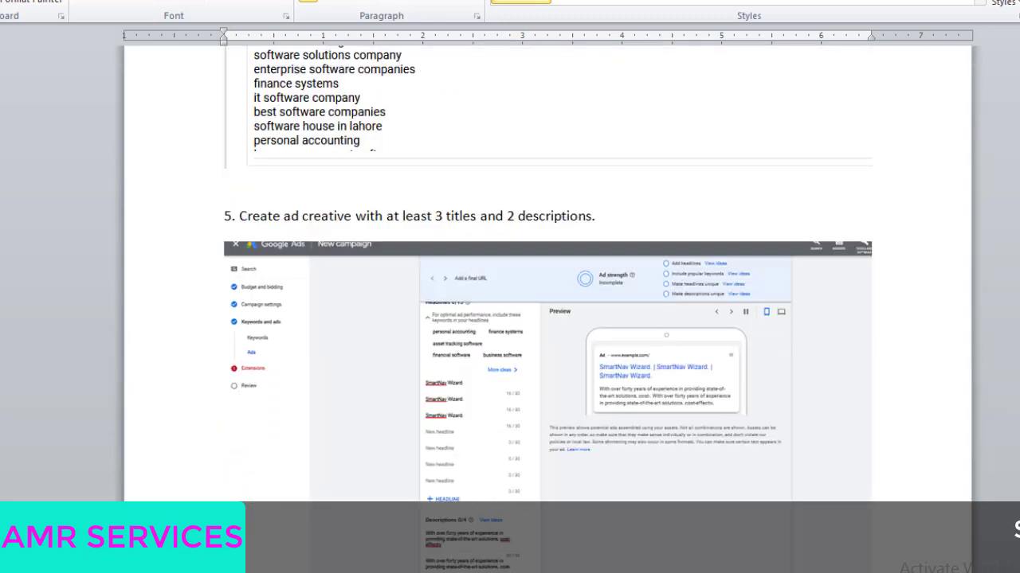
scroll(548, 318, "up", 20)
scroll(548, 319, "down", 20)
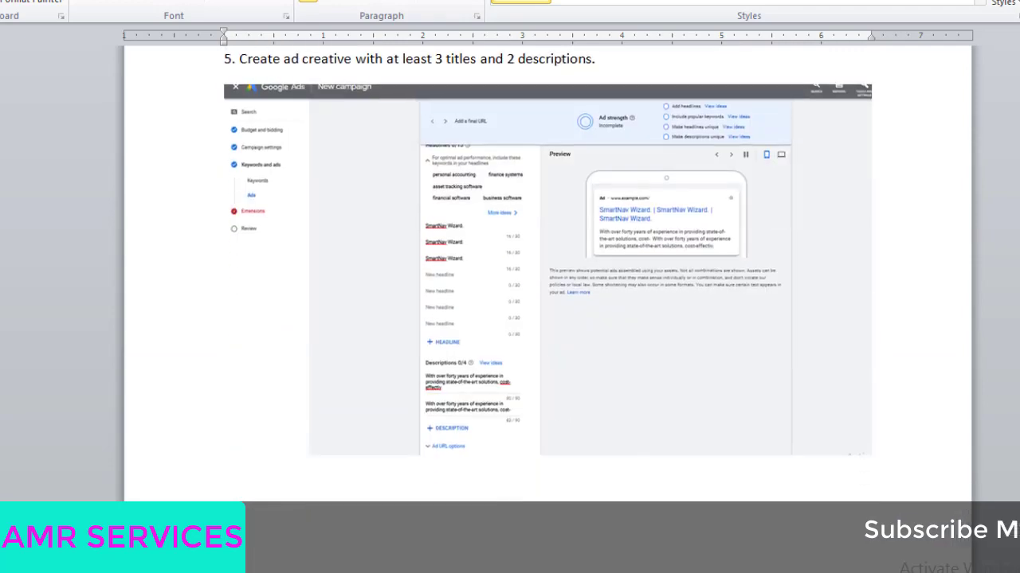
scroll(951, 444, "down", 2)
left_click(890, 390)
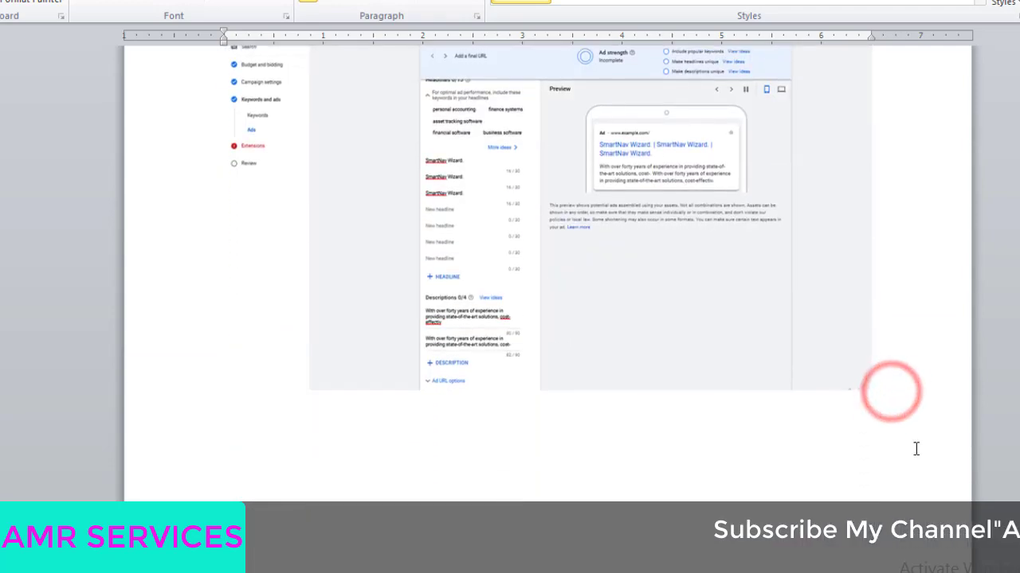